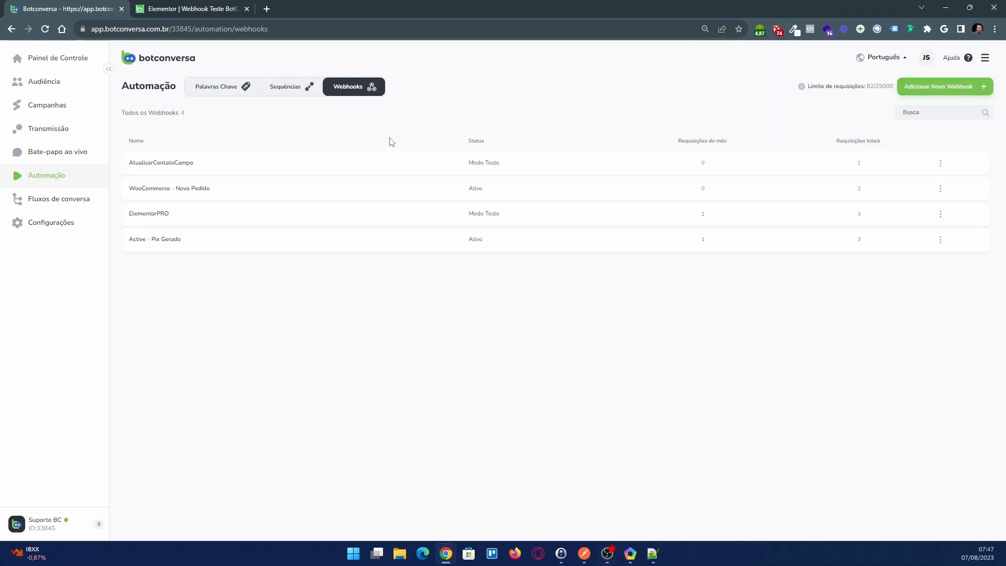
Create a new webhook named Teste
{"action": "left_click", "coordinate": [933, 91]}
{"action": "left_click", "coordinate": [476, 282]}
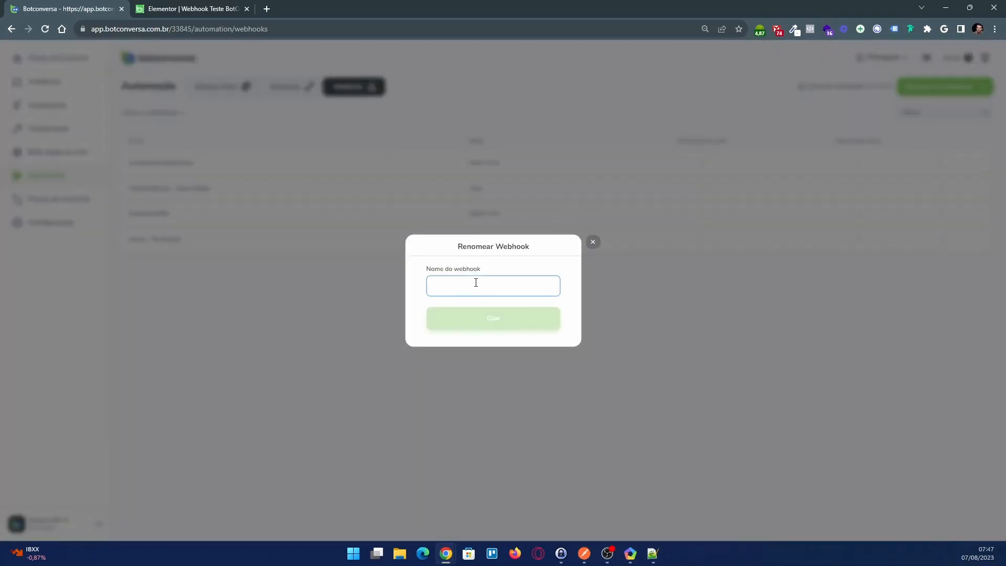
{"action": "type", "text": "Teste"}
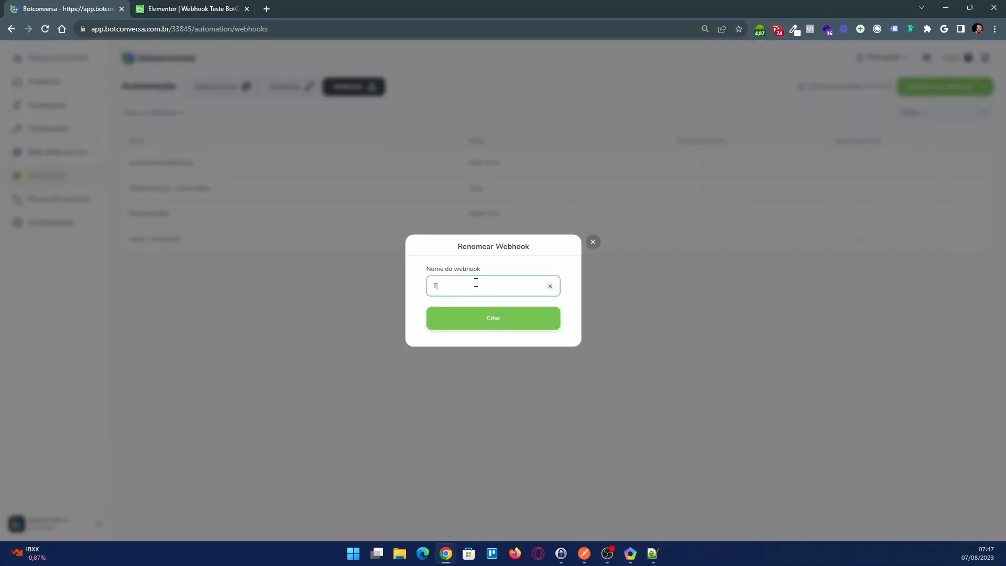
{"action": "left_click", "coordinate": [502, 328]}
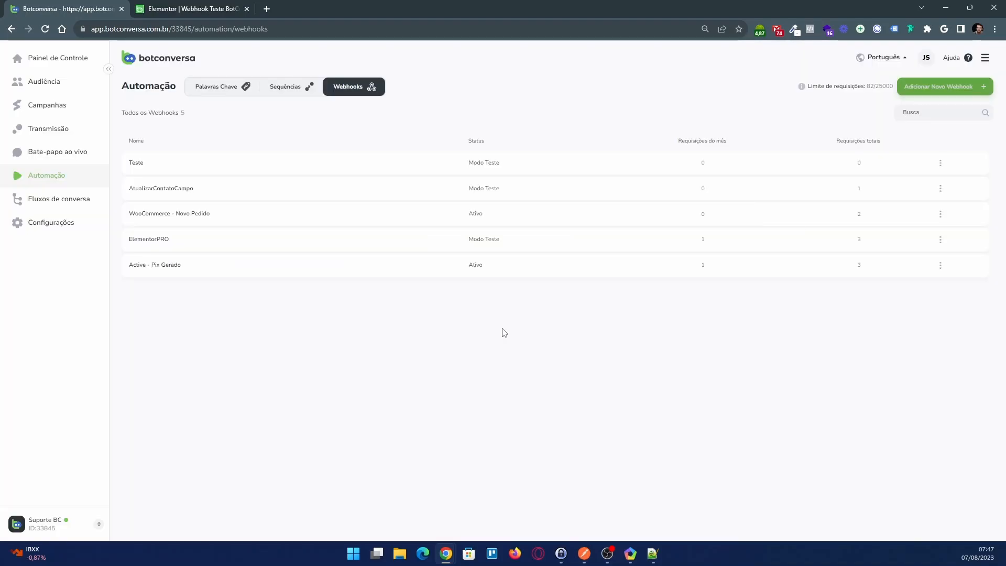
Open the Teste webhook and copy its URL
{"action": "left_click", "coordinate": [219, 166]}
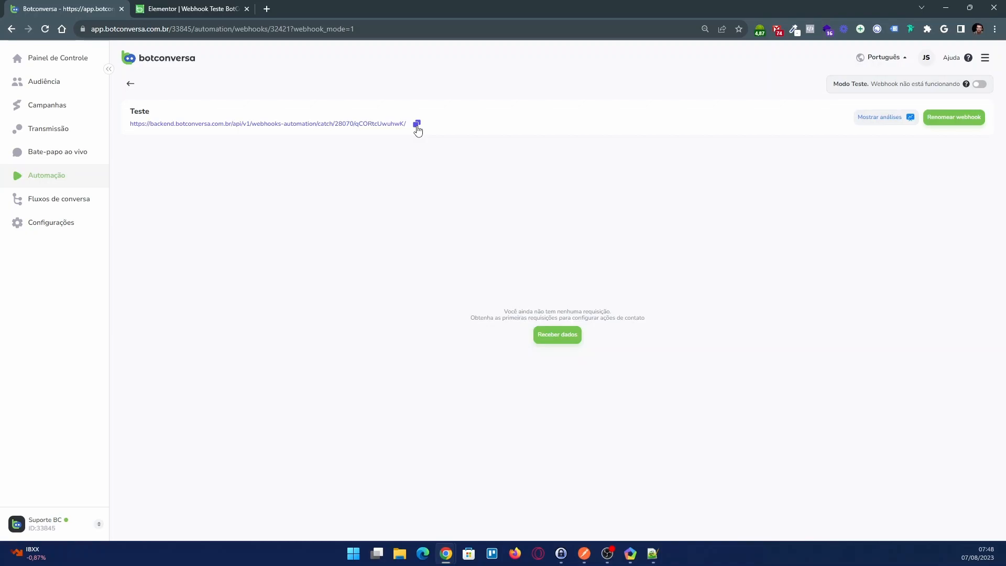
{"action": "left_click", "coordinate": [417, 124]}
{"action": "left_click", "coordinate": [417, 124]}
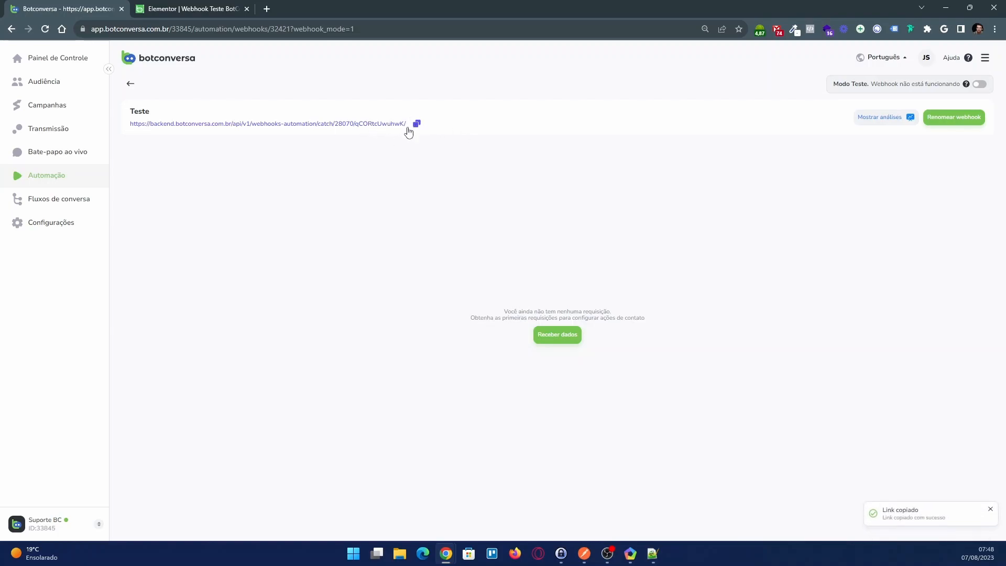
Switch to the Elementor page editor, open the registration form for editing and show its actions after submit
{"action": "left_click", "coordinate": [212, 9]}
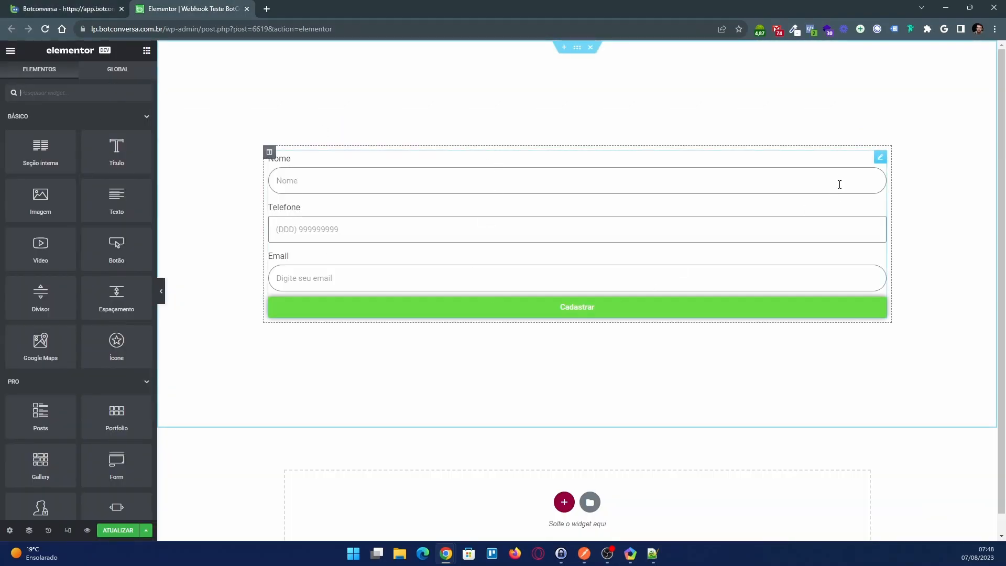
{"action": "left_click", "coordinate": [881, 157]}
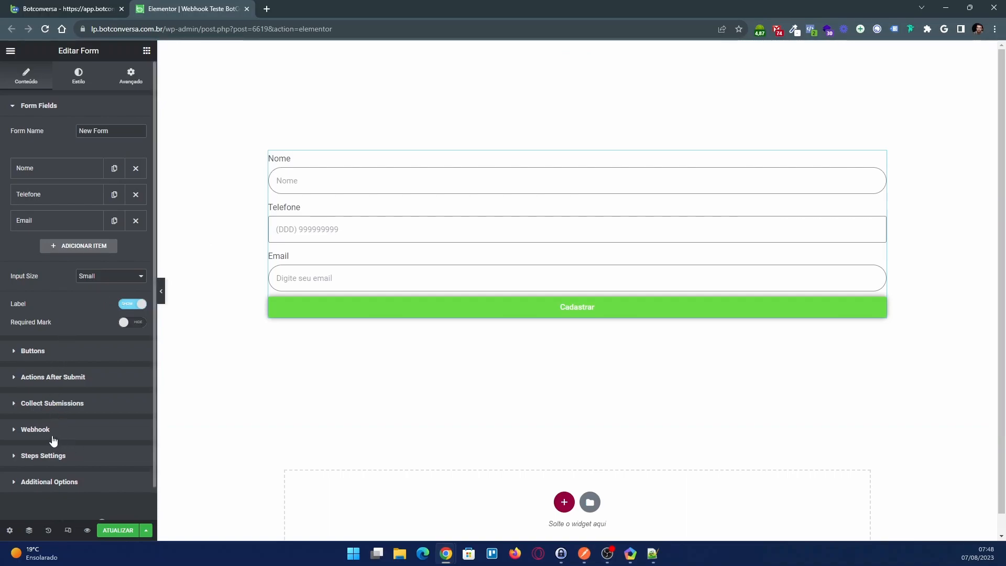
{"action": "left_click", "coordinate": [66, 379]}
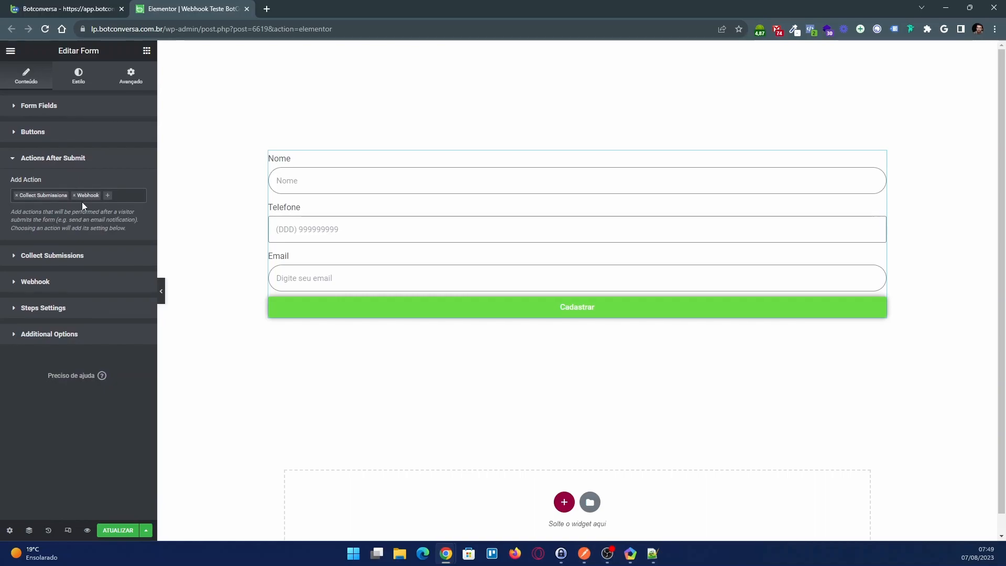
Replace the form's webhook URL with the copied Teste webhook link and update the page
{"action": "left_click", "coordinate": [41, 283]}
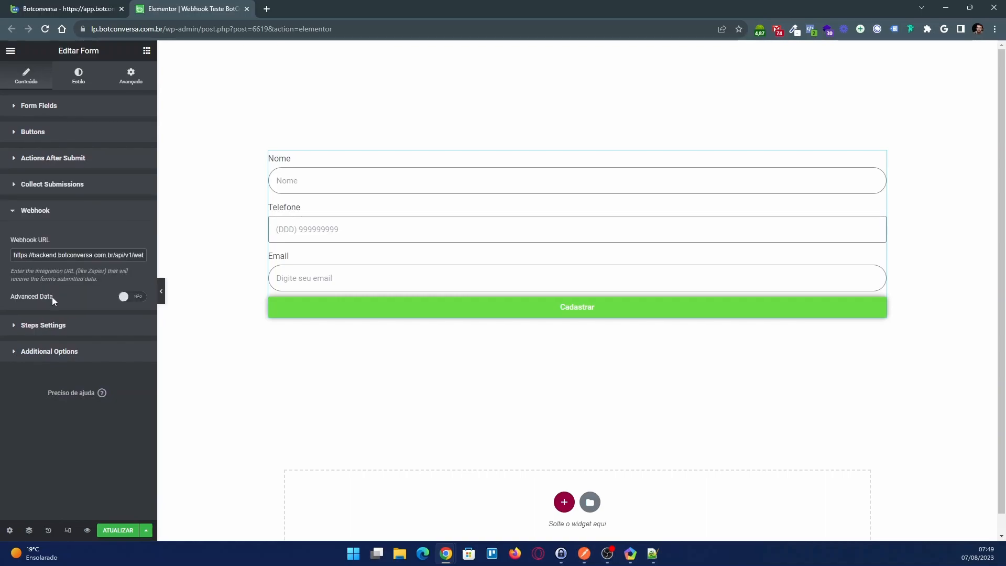
{"action": "triple_click", "coordinate": [63, 256]}
{"action": "key", "text": "BackSpace"}
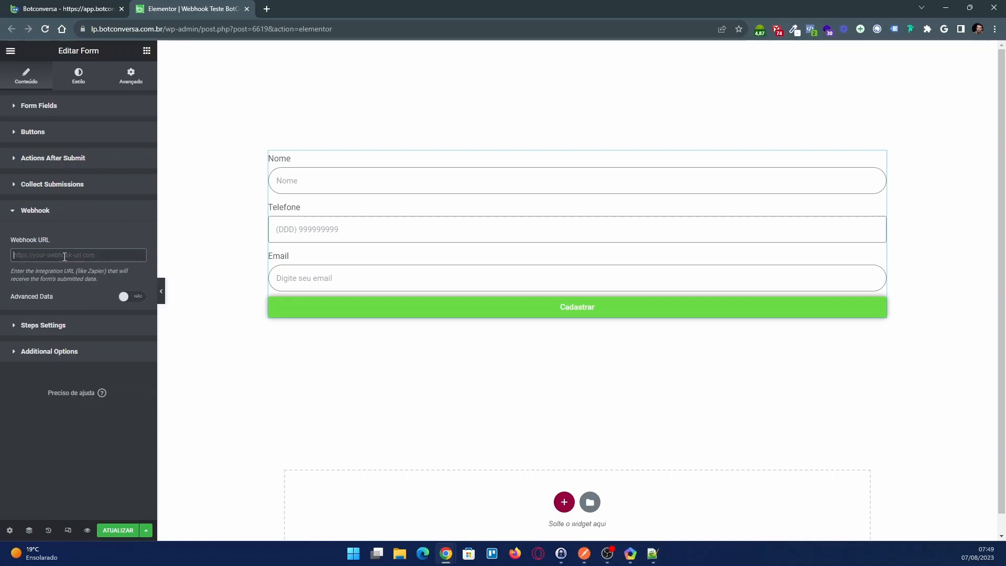
{"action": "right_click", "coordinate": [64, 256]}
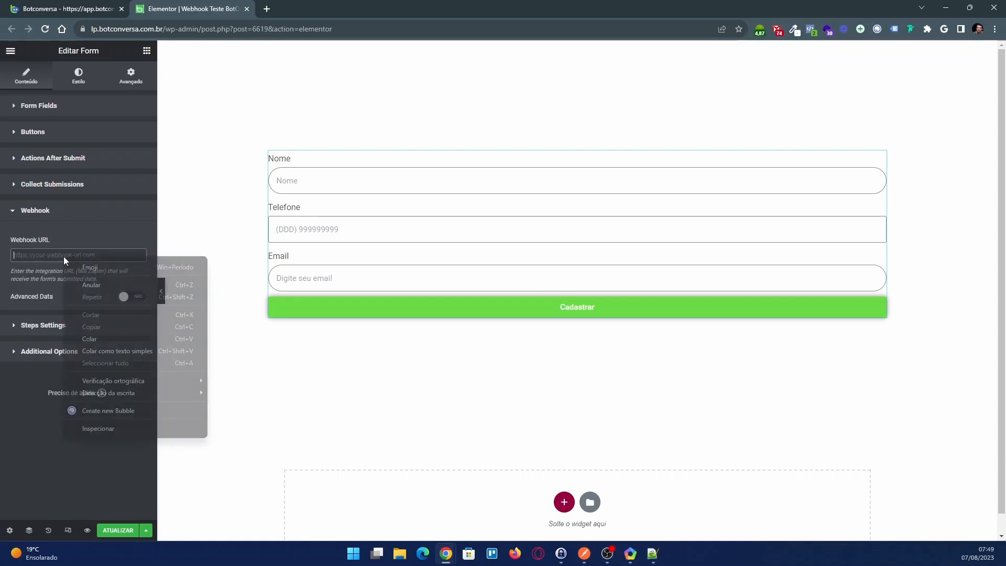
{"action": "left_click", "coordinate": [100, 343]}
{"action": "left_click", "coordinate": [117, 531]}
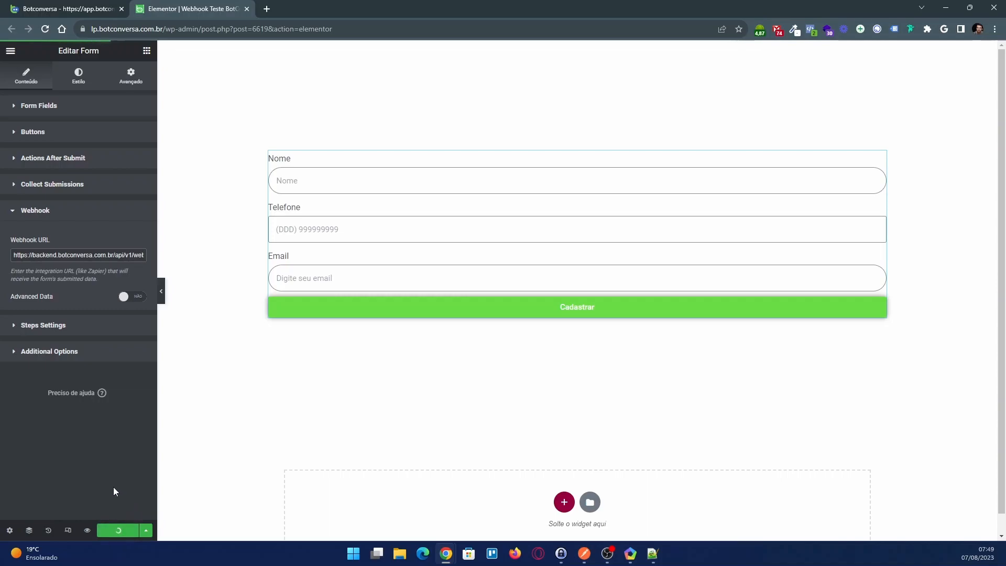
Preview the page and fill in the form's name and phone fields, pasting the phone number from the notes
{"action": "left_click", "coordinate": [88, 531]}
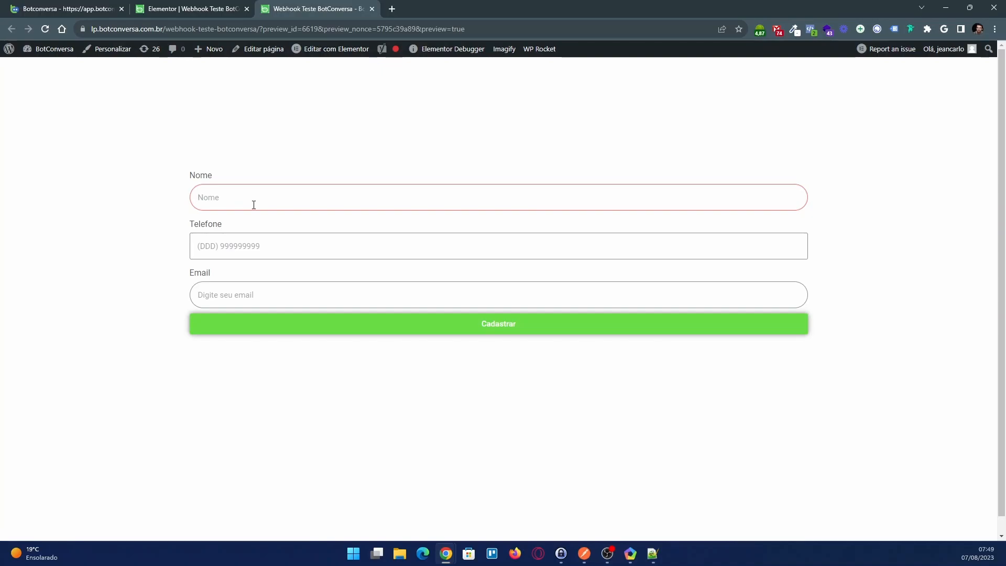
{"action": "type", "text": "Jean"}
{"action": "left_click", "coordinate": [271, 244]}
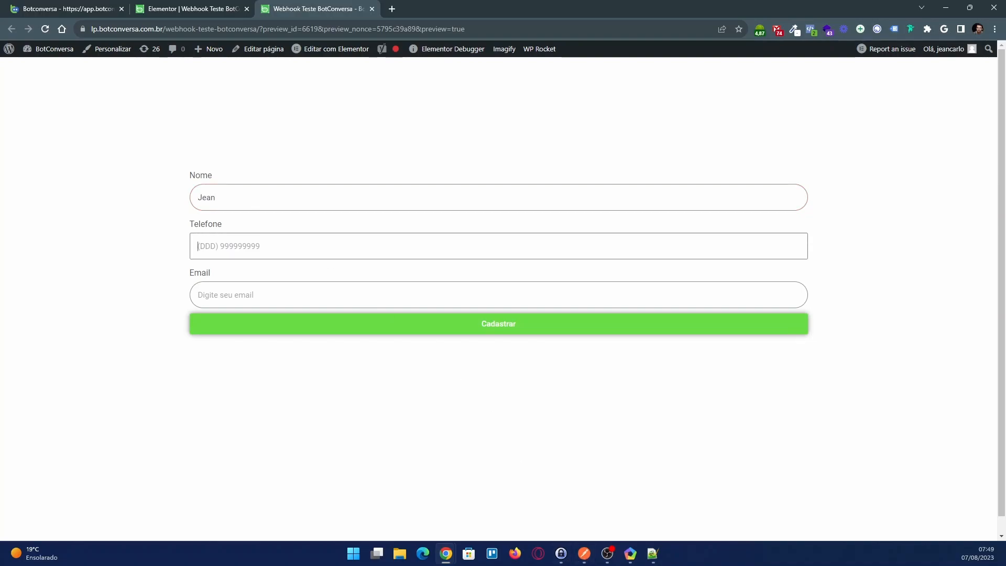
{"action": "left_click", "coordinate": [653, 554]}
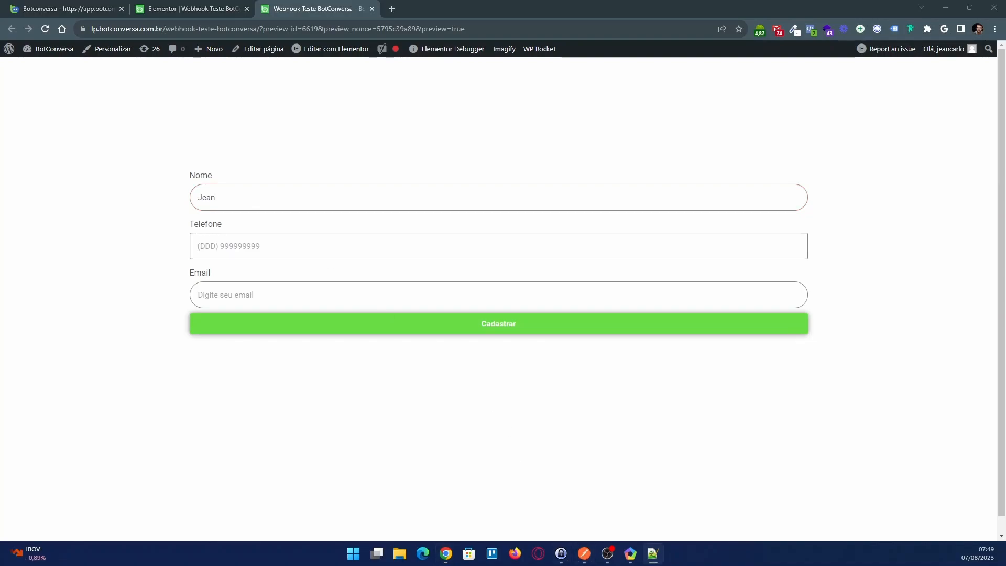
{"action": "left_click", "coordinate": [226, 246]}
{"action": "key", "text": "ctrl+v"}
Fill in the contact's e-mail and submit the form
{"action": "left_click", "coordinate": [263, 294]}
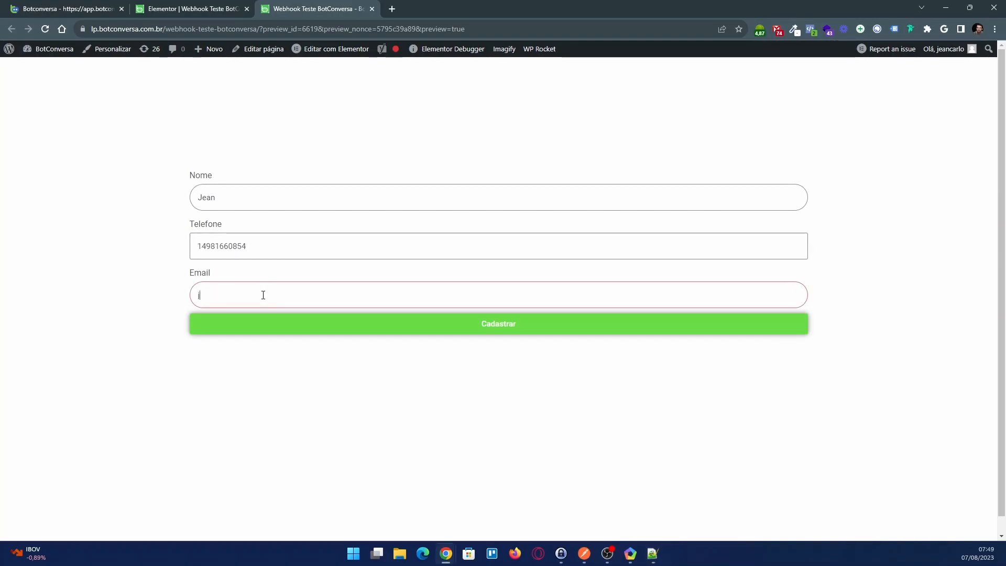
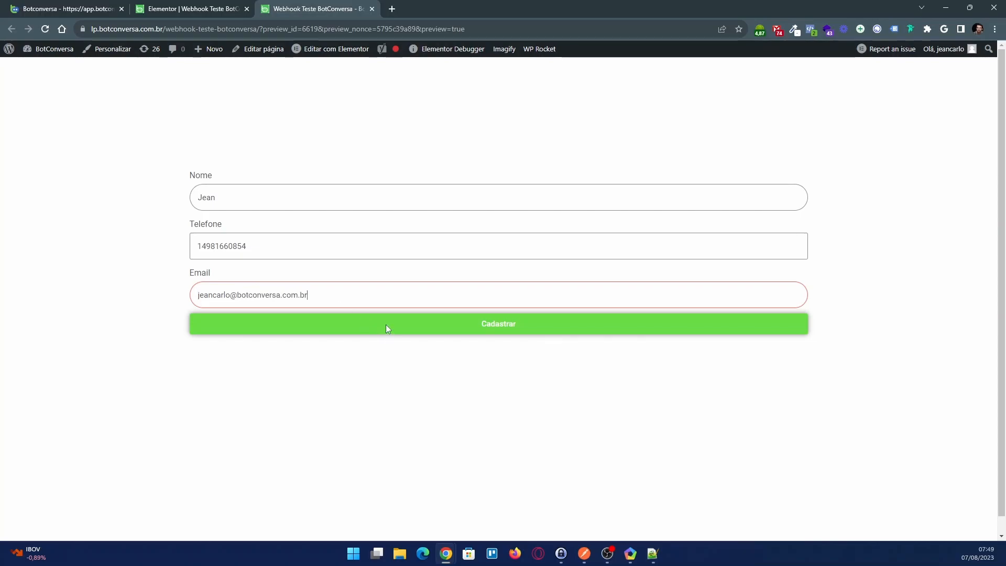
{"action": "left_click", "coordinate": [451, 321]}
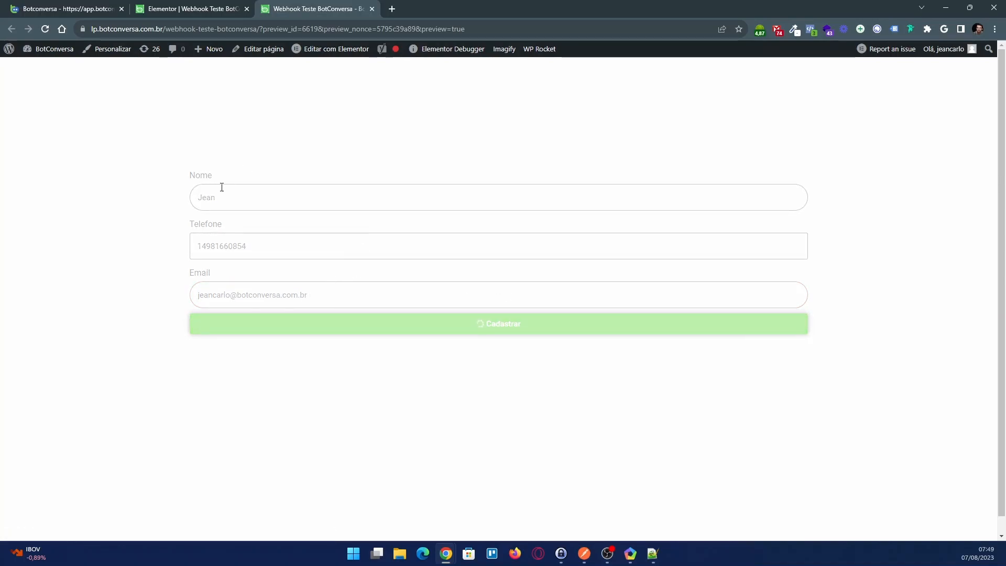
Return to the Teste webhook in Botconversa and receive the submitted data
{"action": "left_click", "coordinate": [99, 11]}
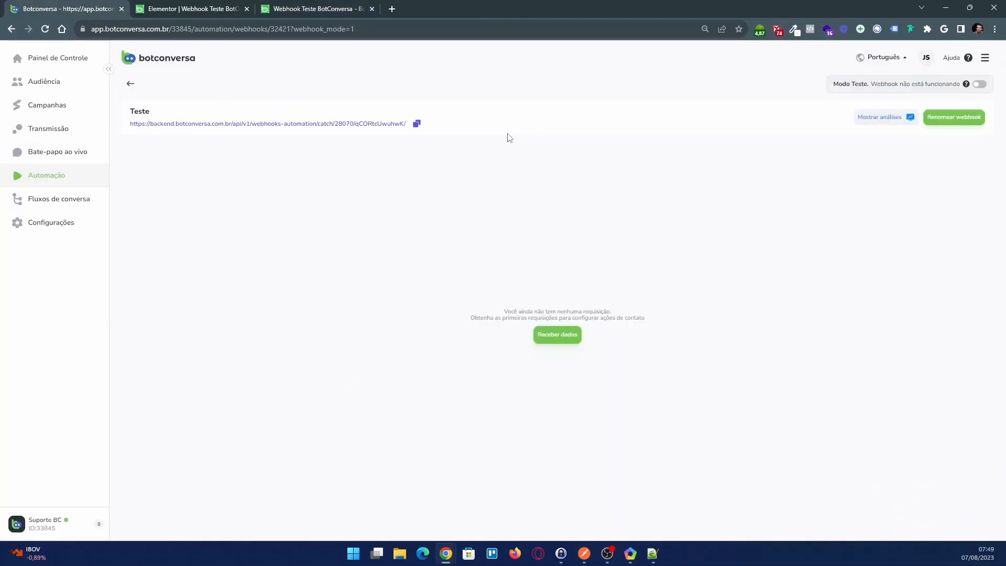
{"action": "left_click", "coordinate": [558, 338]}
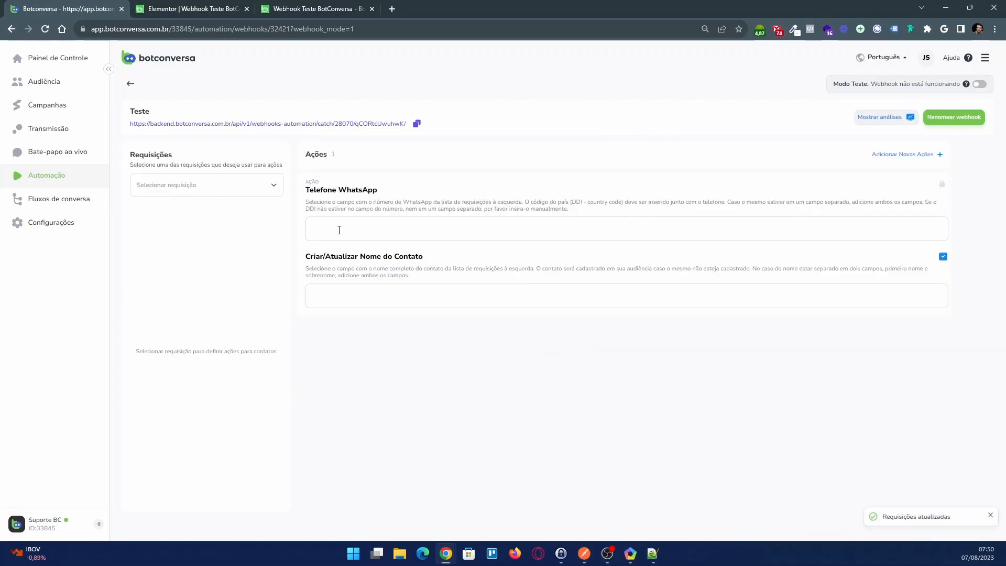
Examine the WhatsApp phone and contact name actions, the list of requests and the webhook's test mode status
{"action": "left_click_drag", "start_coordinate": [305, 190], "coordinate": [377, 191]}
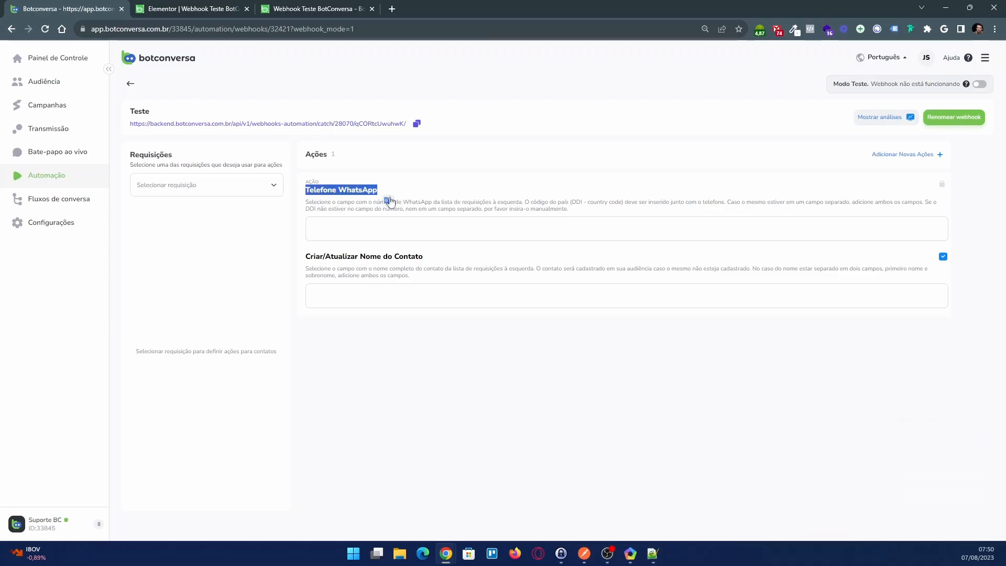
{"action": "left_click_drag", "start_coordinate": [306, 256], "coordinate": [456, 263]}
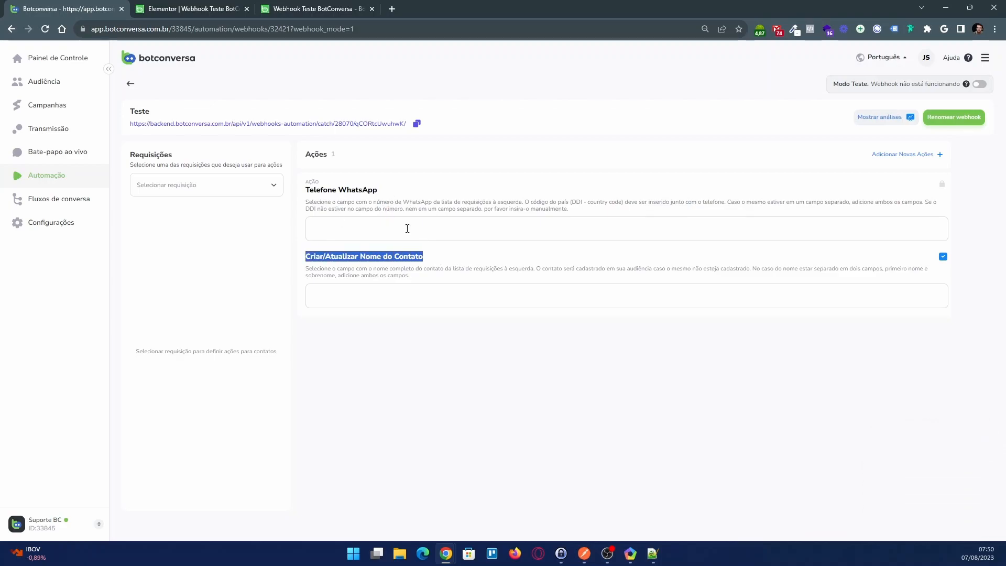
{"action": "left_click", "coordinate": [259, 249]}
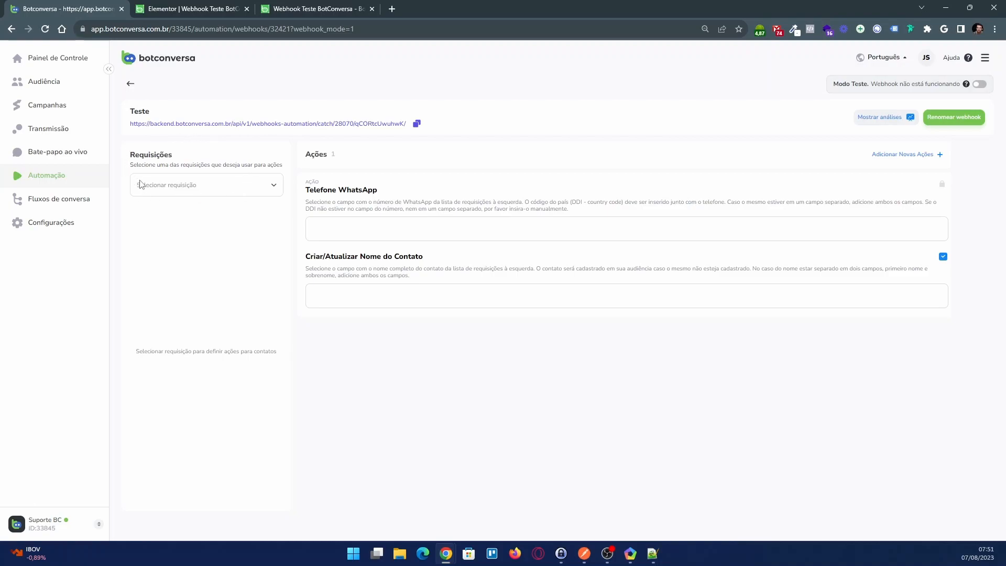
{"action": "left_click", "coordinate": [250, 192]}
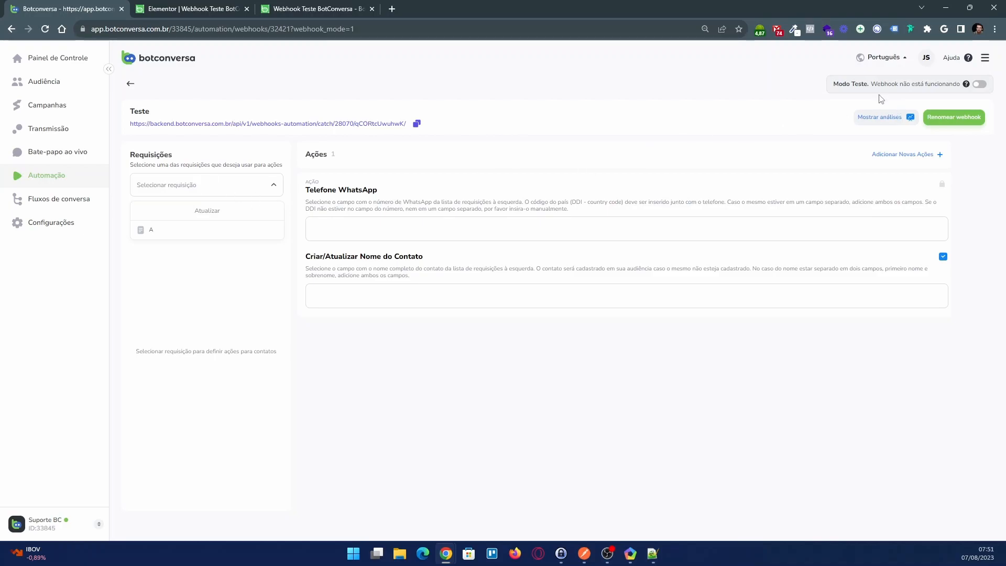
{"action": "left_click", "coordinate": [839, 85]}
{"action": "left_click_drag", "start_coordinate": [834, 84], "coordinate": [867, 83]}
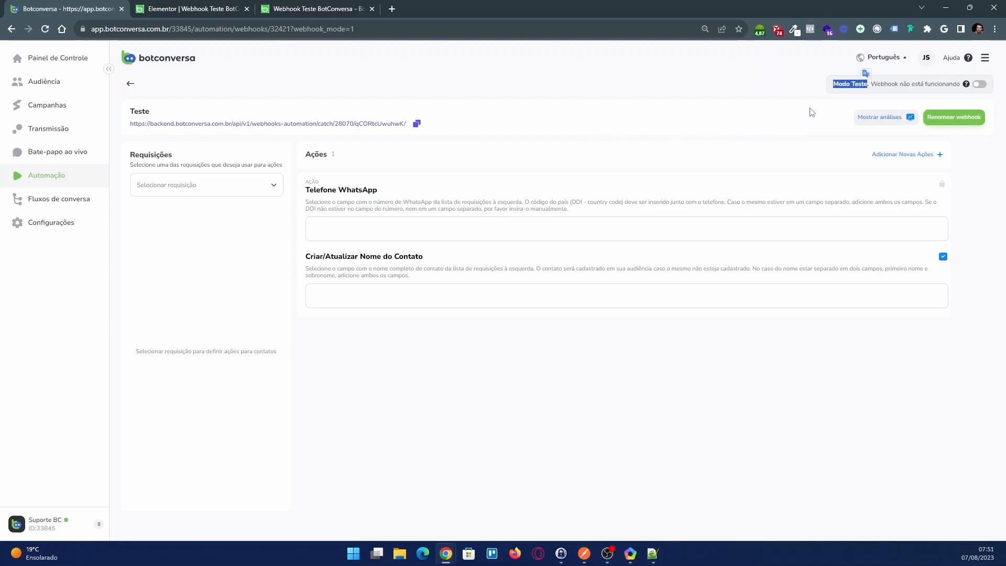
{"action": "left_click", "coordinate": [856, 85]}
Select request A as the sample for the actions and review its Nome and Telefone fields
{"action": "left_click", "coordinate": [231, 188]}
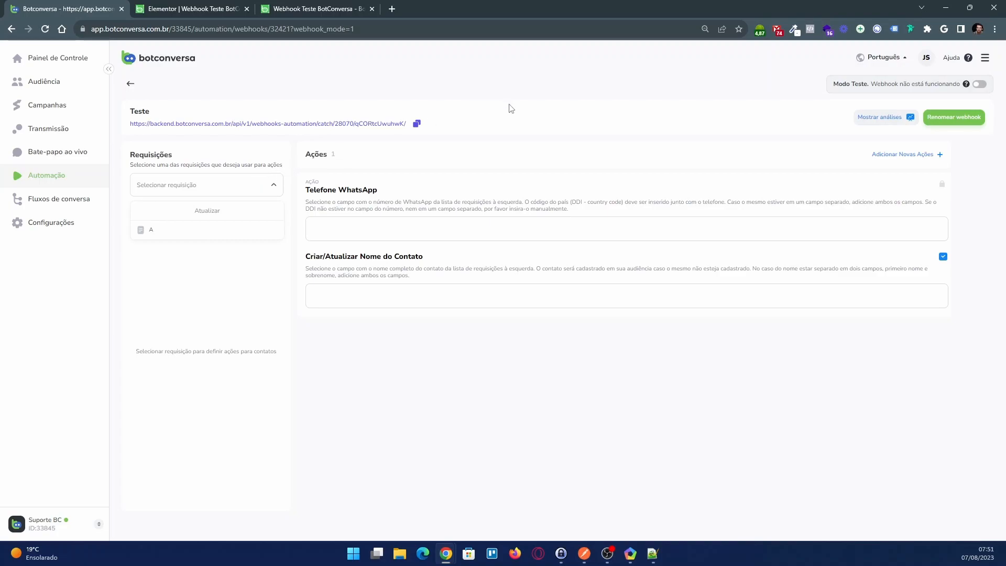
{"action": "left_click", "coordinate": [160, 234]}
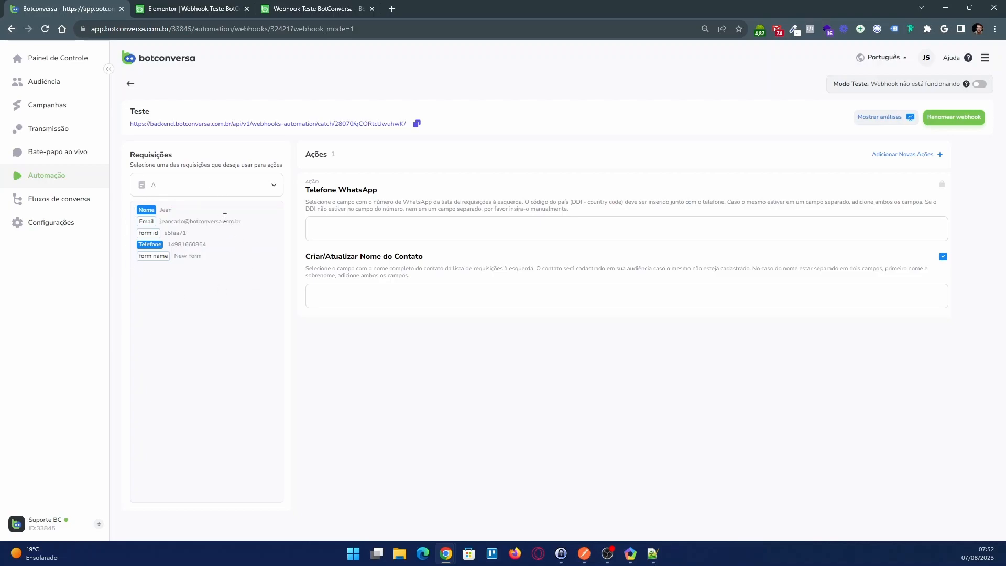
{"action": "double_click", "coordinate": [147, 209]}
{"action": "double_click", "coordinate": [157, 244]}
{"action": "left_click", "coordinate": [195, 245]}
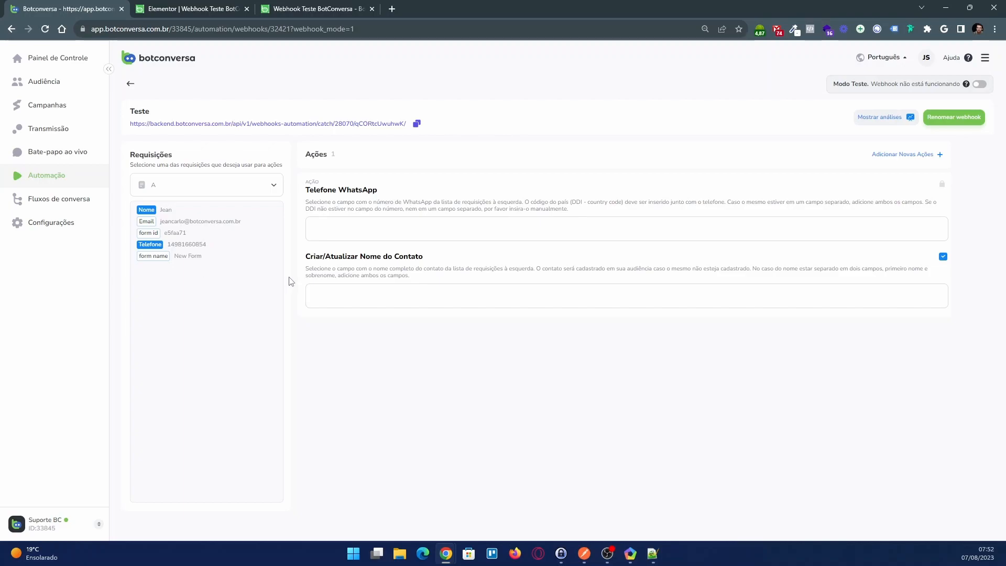
Check the WhatsApp phone action's country code instructions against the phone format in the form preview
{"action": "left_click", "coordinate": [355, 232]}
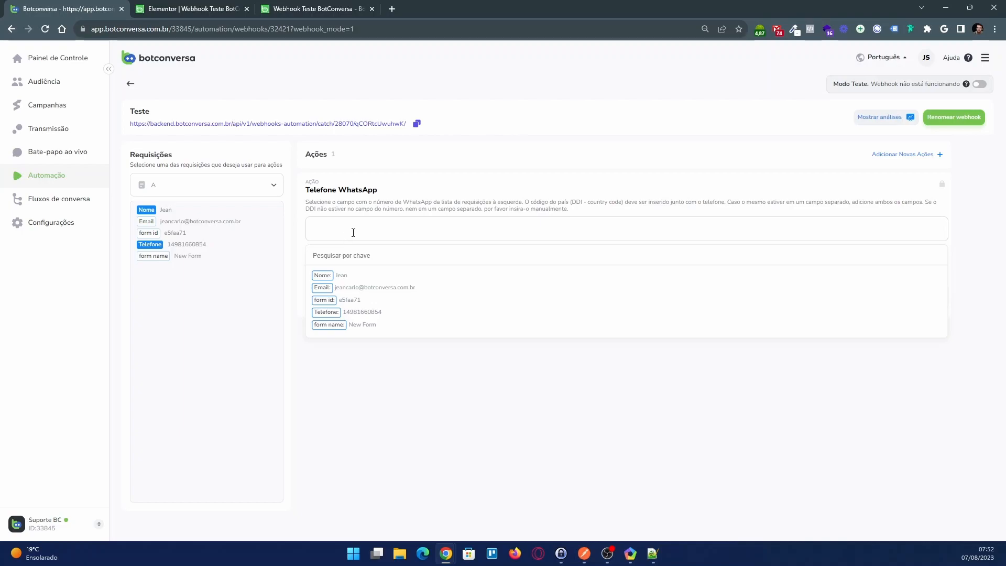
{"action": "left_click_drag", "start_coordinate": [525, 202], "coordinate": [567, 203]}
{"action": "left_click", "coordinate": [526, 202]}
{"action": "left_click", "coordinate": [553, 207]}
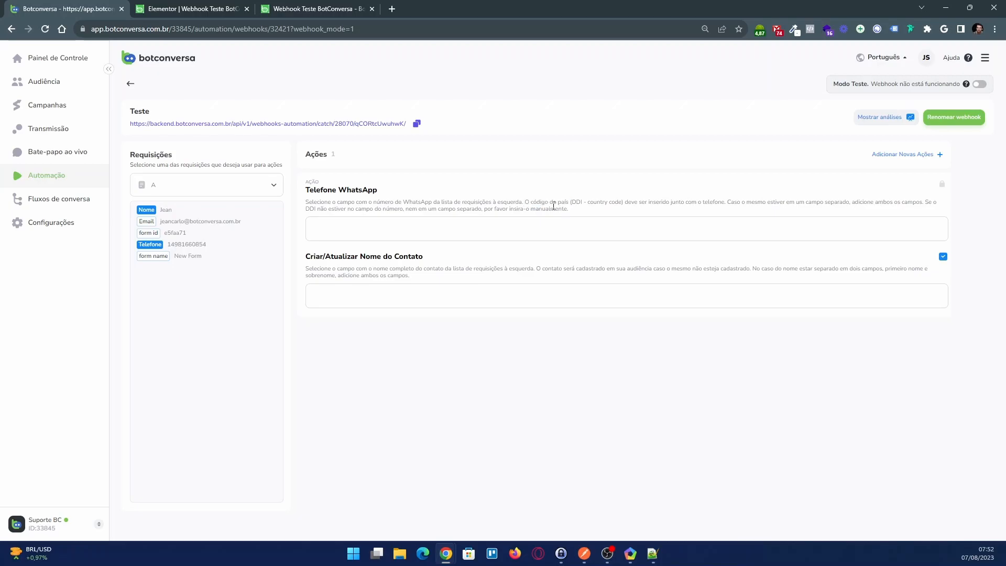
{"action": "left_click", "coordinate": [296, 10]}
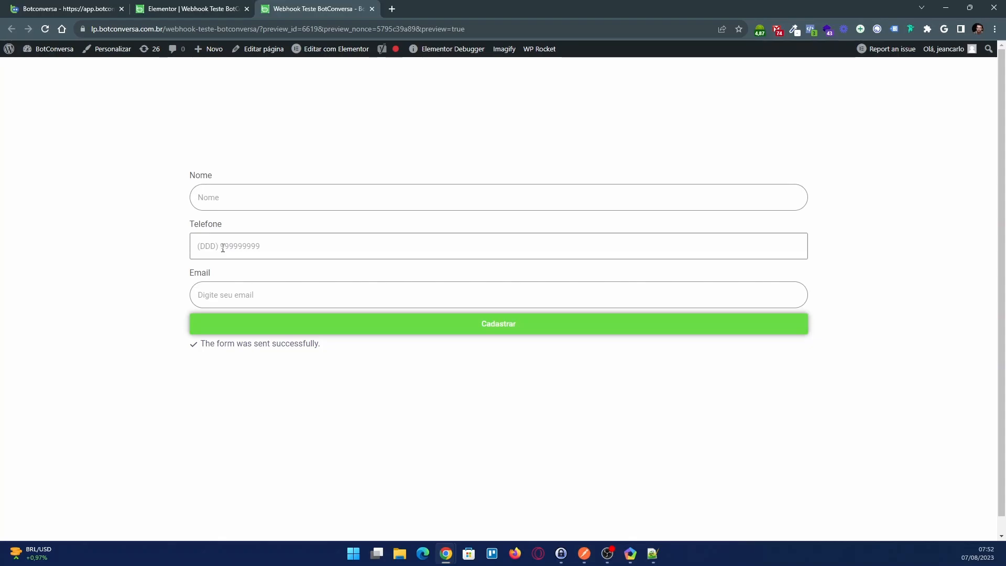
{"action": "left_click", "coordinate": [84, 9]}
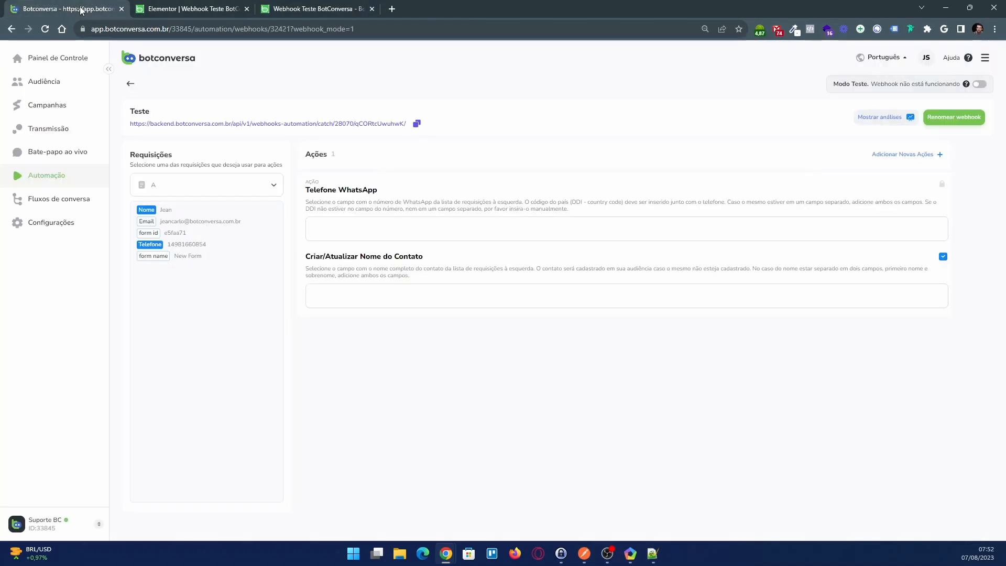
Set the Telefone WhatsApp action to the country code 55 followed by the request's Telefone field
{"action": "left_click", "coordinate": [334, 231]}
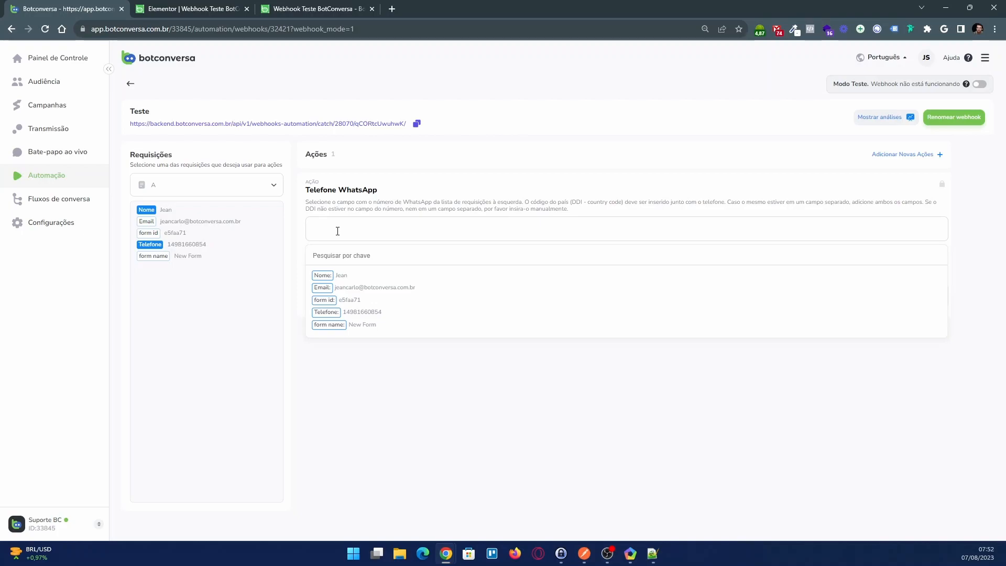
{"action": "type", "text": "55"}
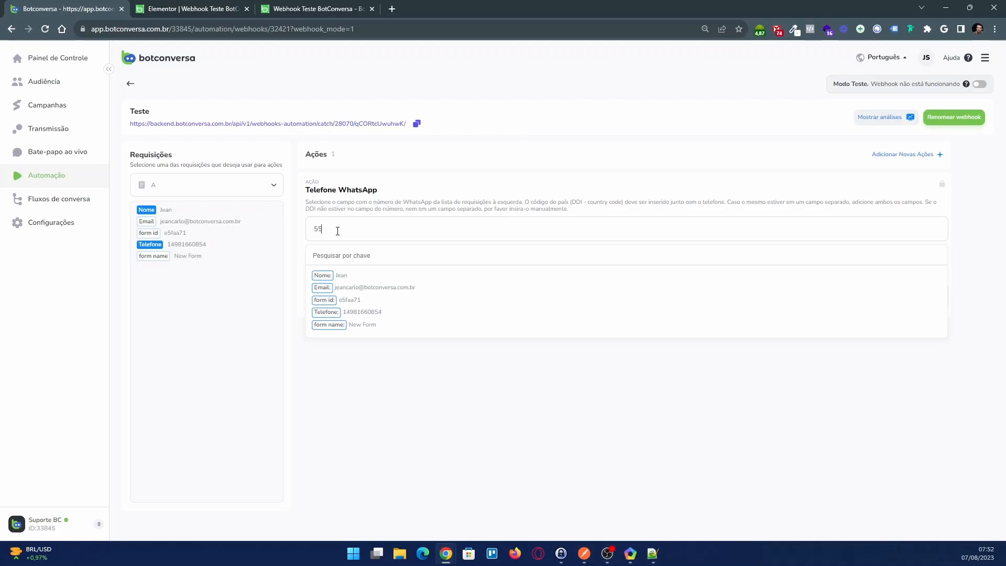
{"action": "left_click", "coordinate": [339, 311]}
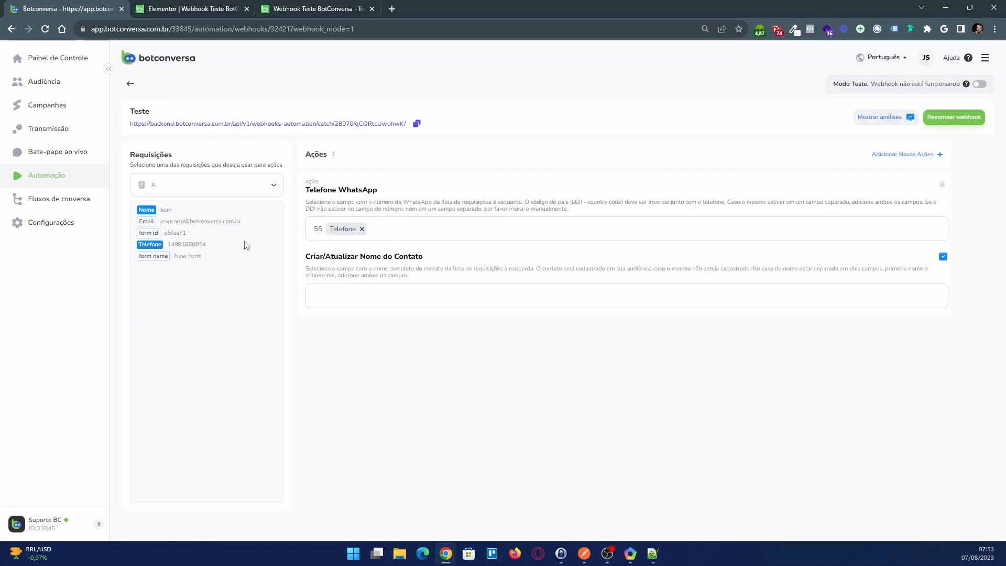
{"action": "left_click_drag", "start_coordinate": [168, 244], "coordinate": [215, 246]}
{"action": "left_click", "coordinate": [415, 231]}
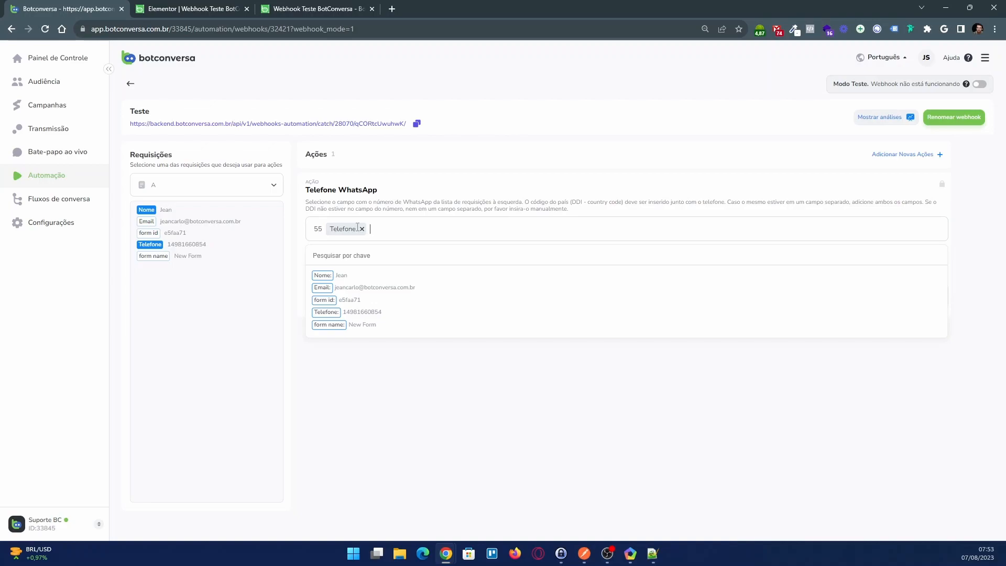
Remove the country code from the Telefone WhatsApp action and enter 55 again before the Telefone field
{"action": "double_click", "coordinate": [318, 229]}
{"action": "key", "text": "BackSpace"}
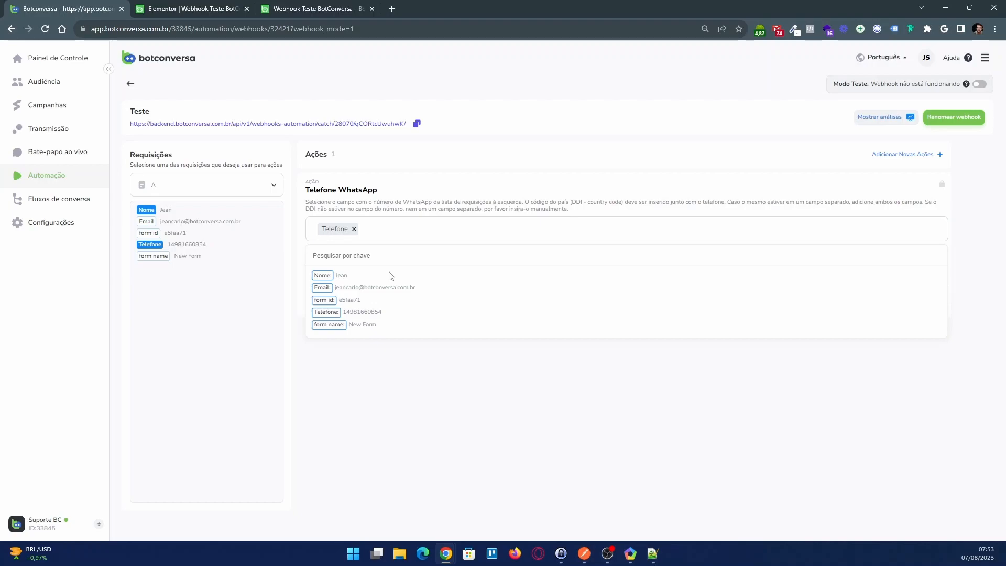
{"action": "left_click", "coordinate": [375, 207]}
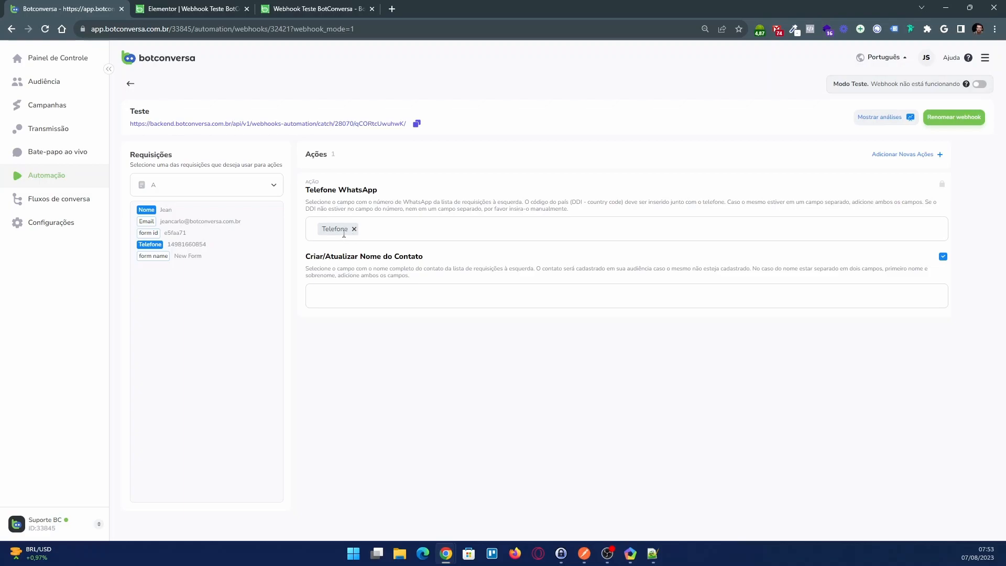
{"action": "left_click", "coordinate": [318, 231]}
{"action": "type", "text": "55"}
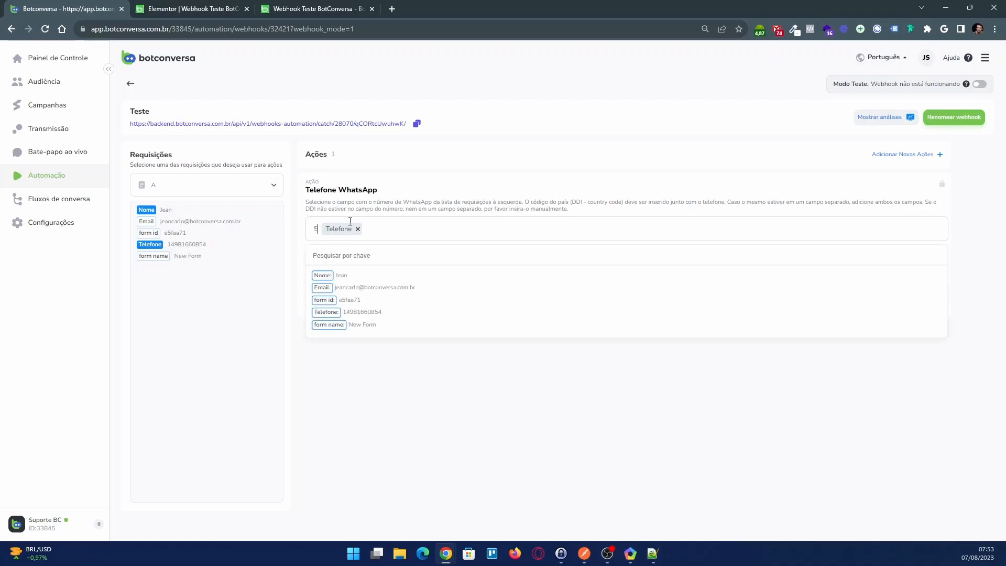
{"action": "left_click", "coordinate": [400, 211]}
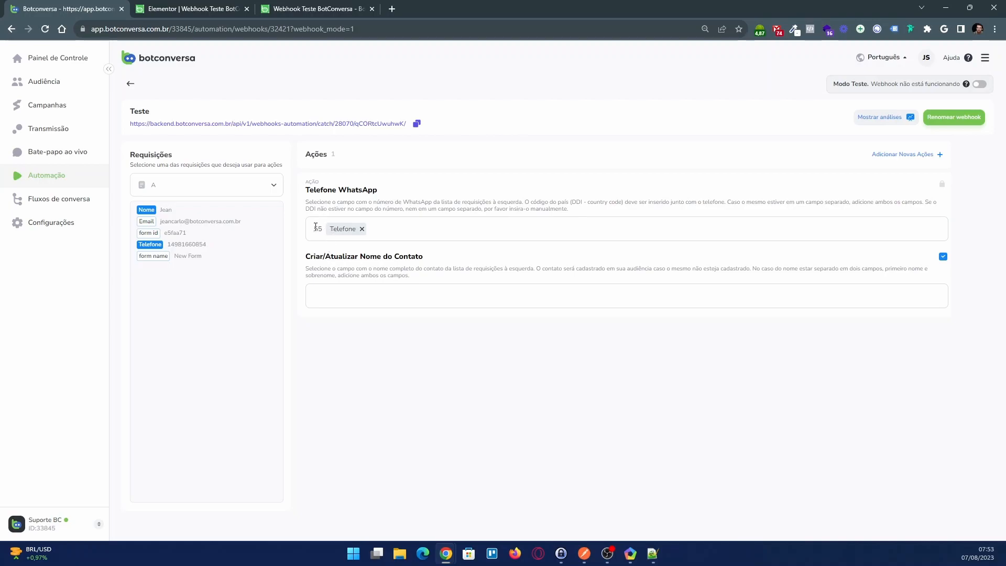
{"action": "left_click", "coordinate": [396, 235]}
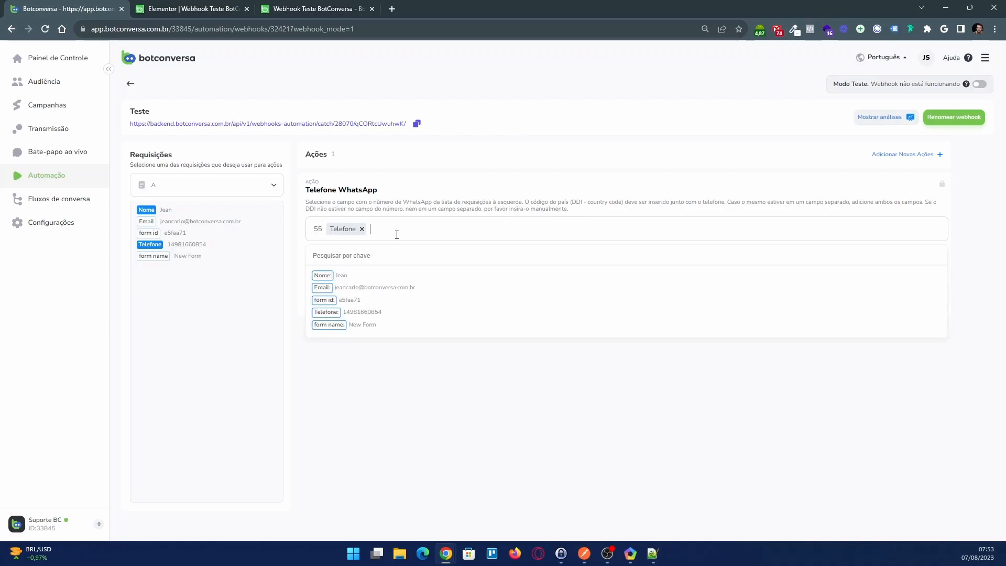
{"action": "left_click", "coordinate": [411, 208]}
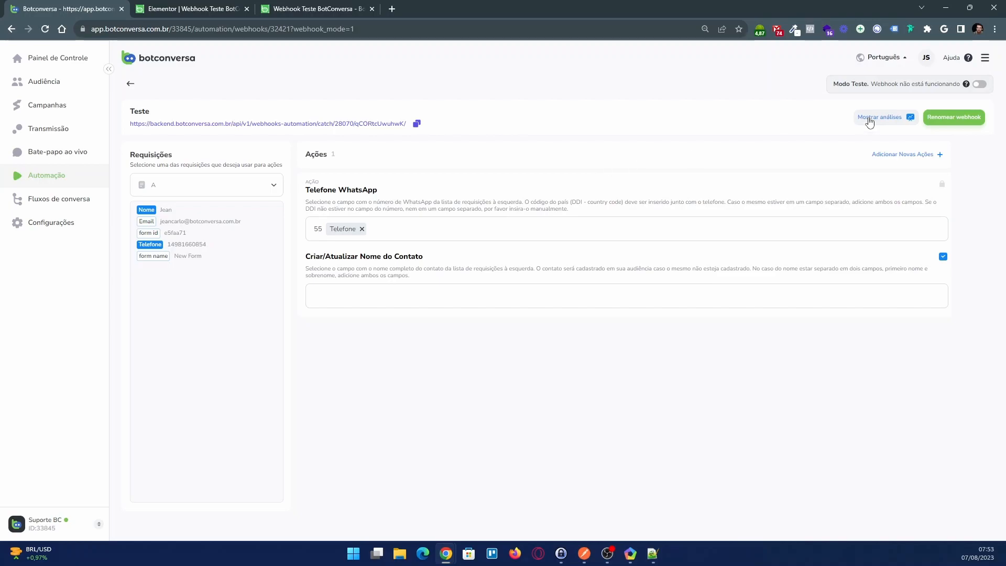
Set the Criar/Atualizar Nome do Contato action to the request's Nome field
{"action": "left_click", "coordinate": [399, 298]}
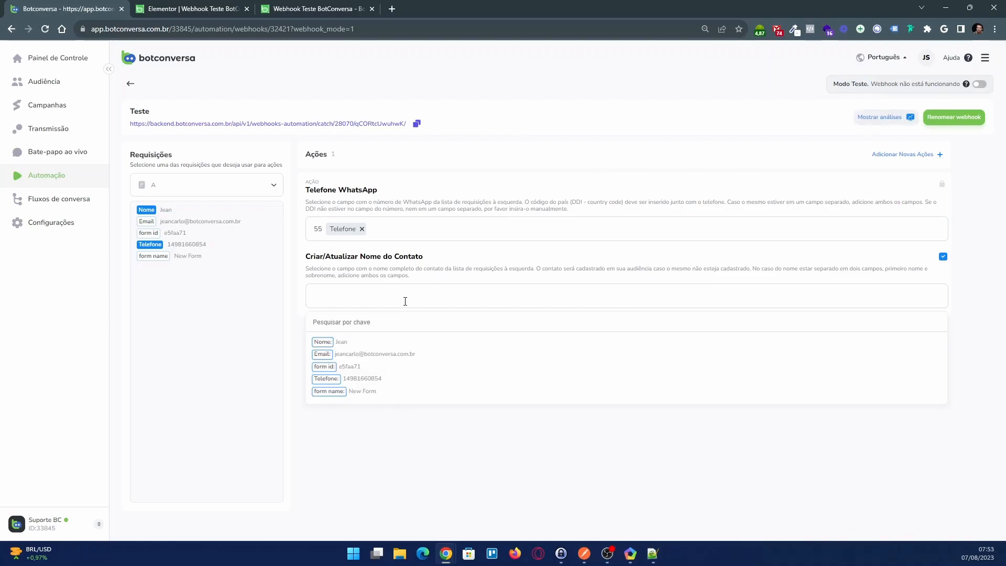
{"action": "left_click", "coordinate": [323, 343]}
{"action": "left_click", "coordinate": [405, 264]}
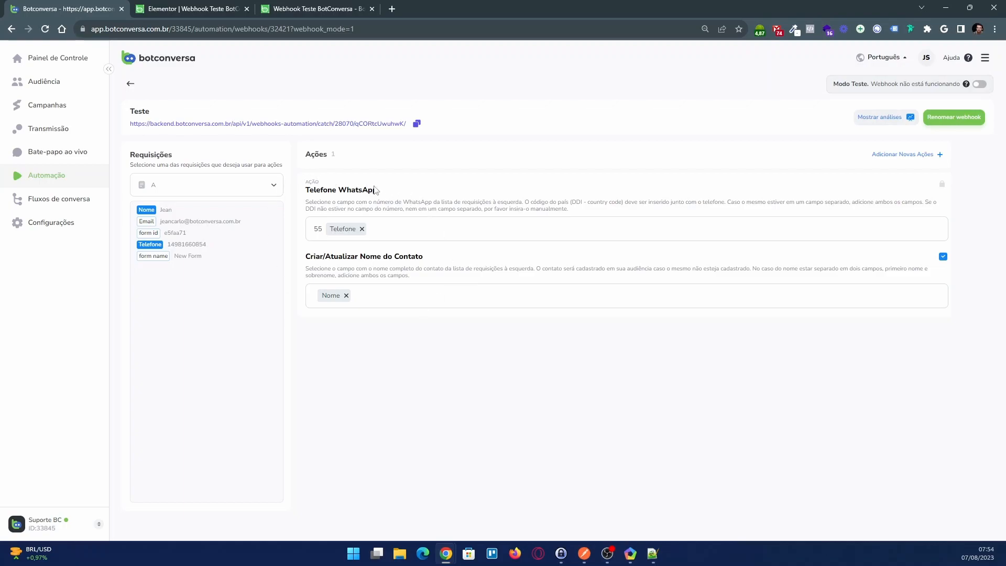
Add an Adicionar etiqueta action to the webhook with the label Cadastrado
{"action": "left_click", "coordinate": [909, 156]}
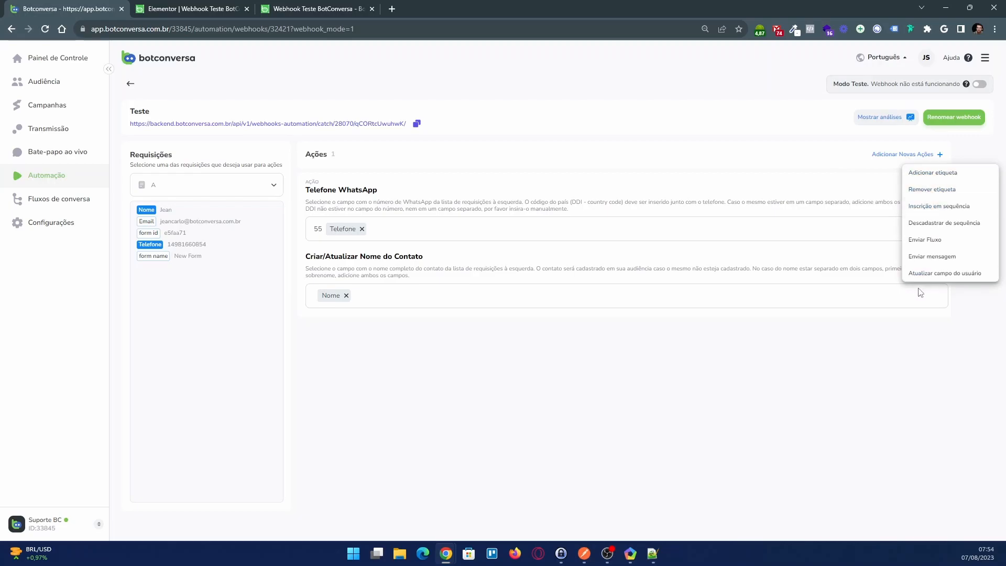
{"action": "left_click", "coordinate": [940, 174]}
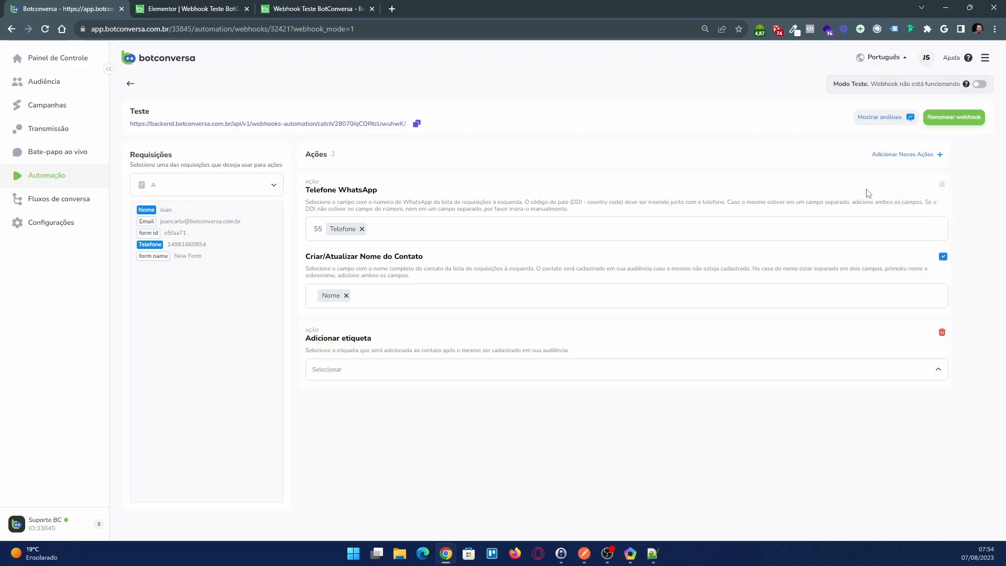
{"action": "left_click", "coordinate": [347, 376]}
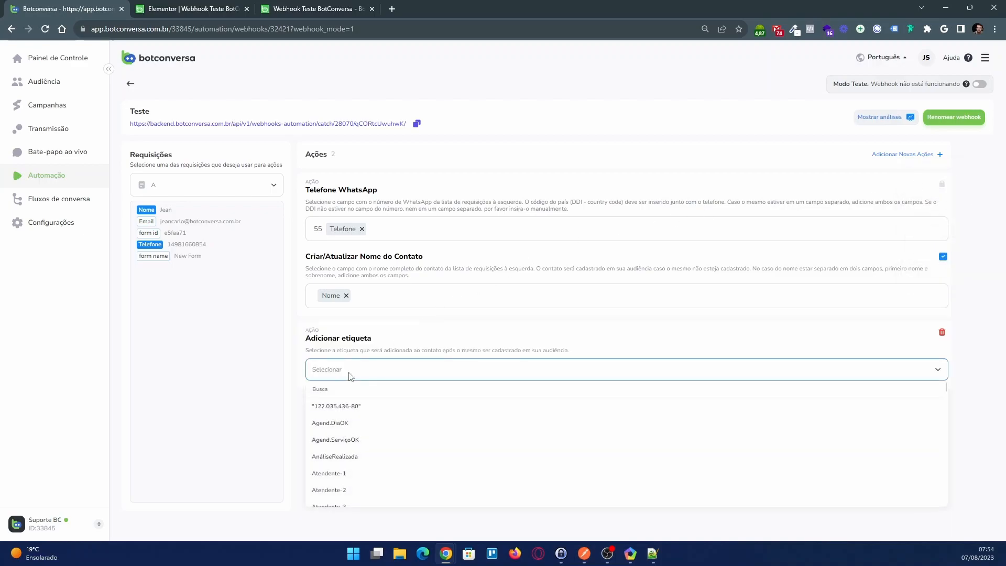
{"action": "scroll", "coordinate": [393, 450], "scroll_direction": "down", "scroll_amount": 3}
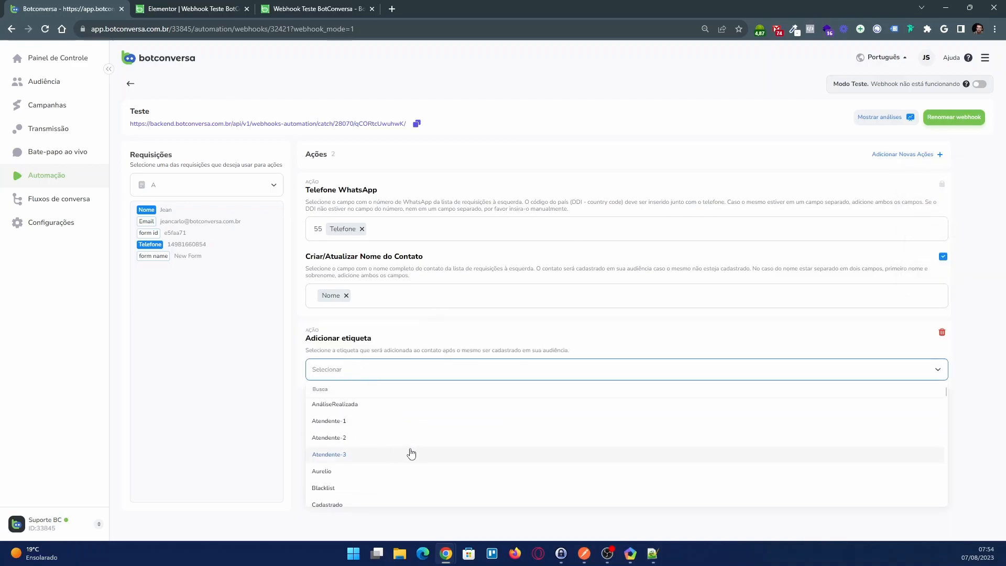
{"action": "left_click", "coordinate": [337, 454]}
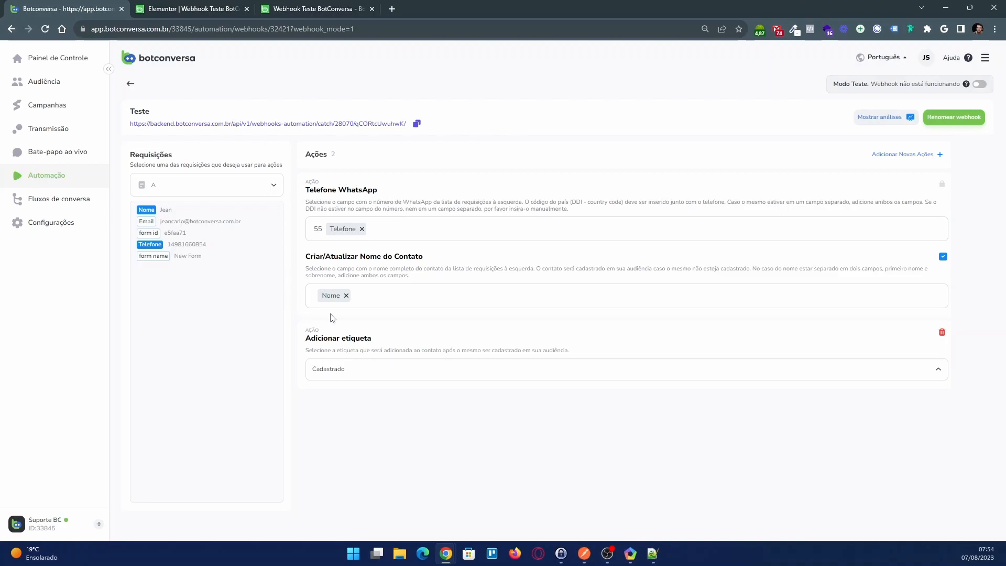
{"action": "mouse_move", "coordinate": [307, 181]}
{"action": "left_mouse_down"}
{"action": "mouse_move", "coordinate": [328, 188]}
{"action": "mouse_move", "coordinate": [308, 179]}
{"action": "left_mouse_up"}
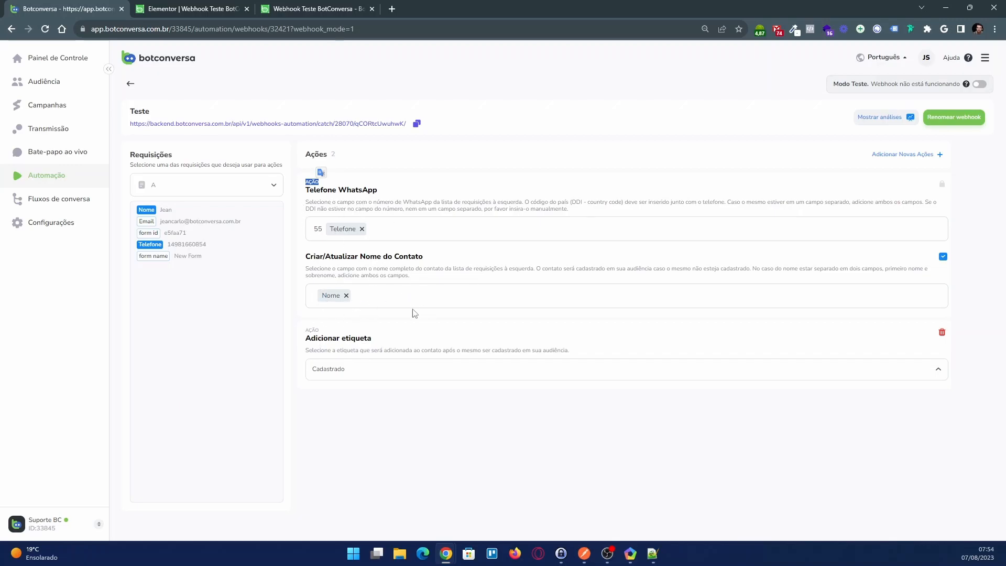
{"action": "left_click_drag", "start_coordinate": [305, 334], "coordinate": [321, 336]}
{"action": "double_click", "coordinate": [357, 338]}
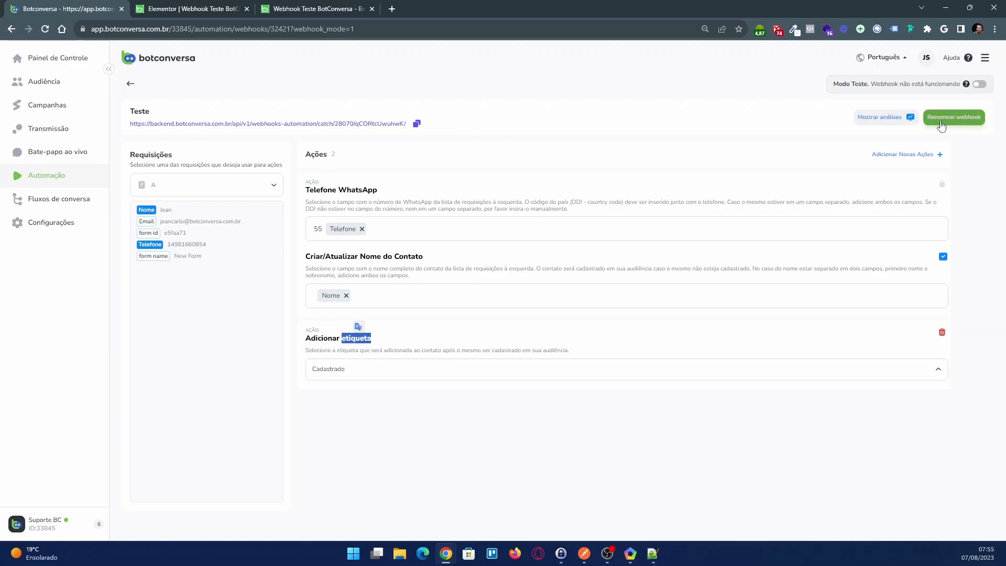
Add an Enviar Fluxo action that sends the flow Elementor - Formulário Cadastro
{"action": "left_click", "coordinate": [908, 155]}
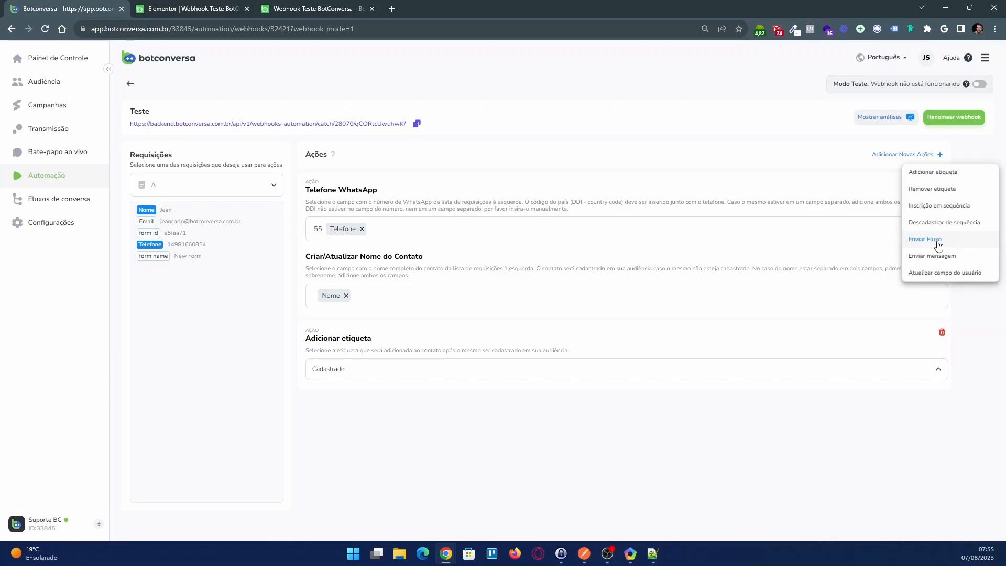
{"action": "left_click", "coordinate": [925, 239]}
{"action": "left_click", "coordinate": [349, 448]}
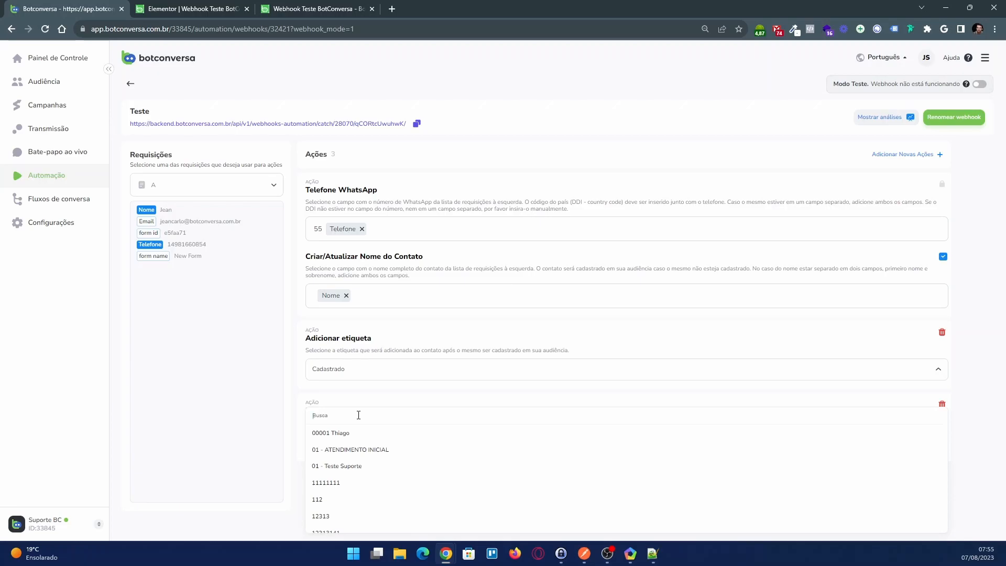
{"action": "type", "text": "elem"}
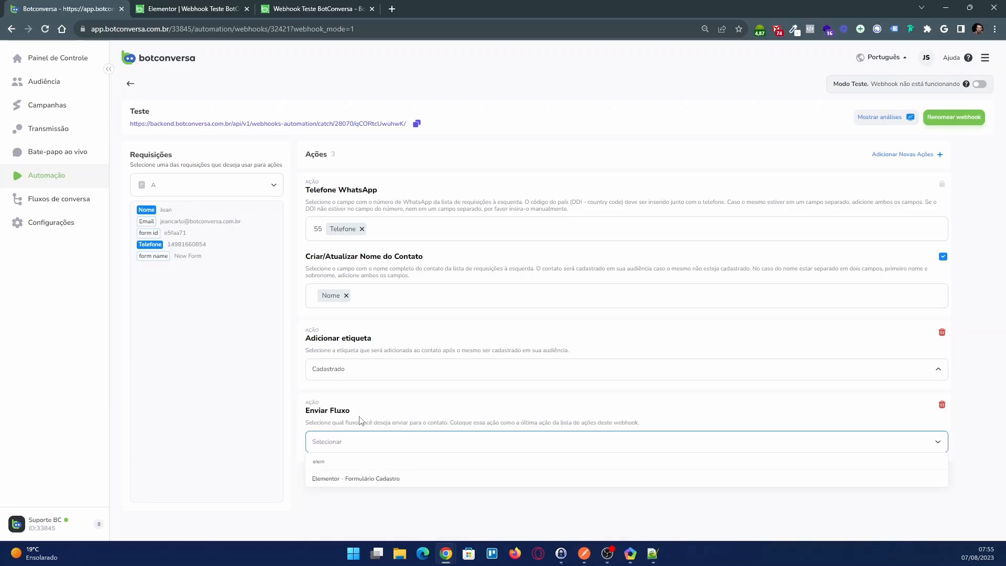
{"action": "left_click", "coordinate": [363, 480]}
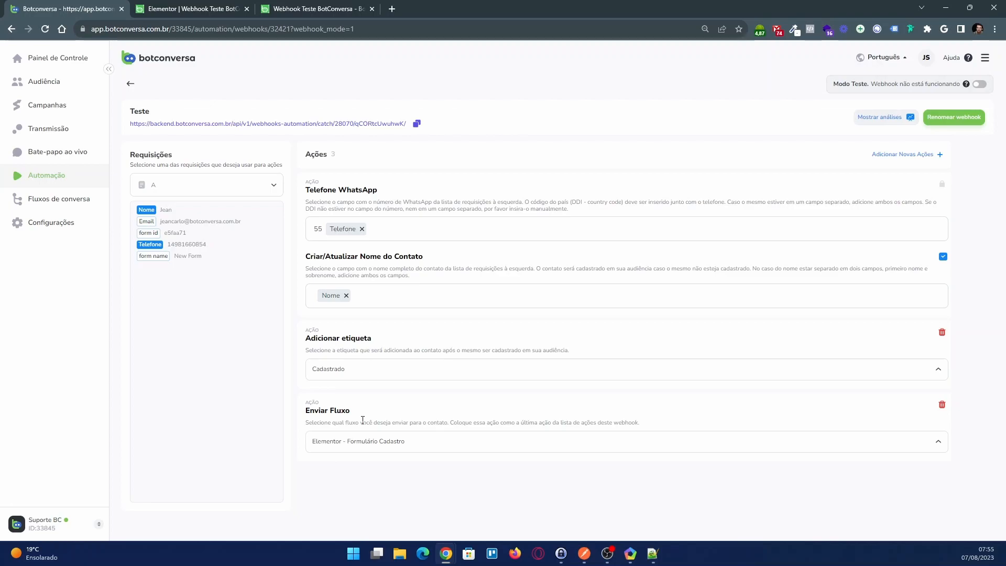
Delete the Adicionar etiqueta action that precedes the Enviar Fluxo action
{"action": "double_click", "coordinate": [315, 330]}
{"action": "left_click_drag", "start_coordinate": [315, 330], "coordinate": [371, 339]}
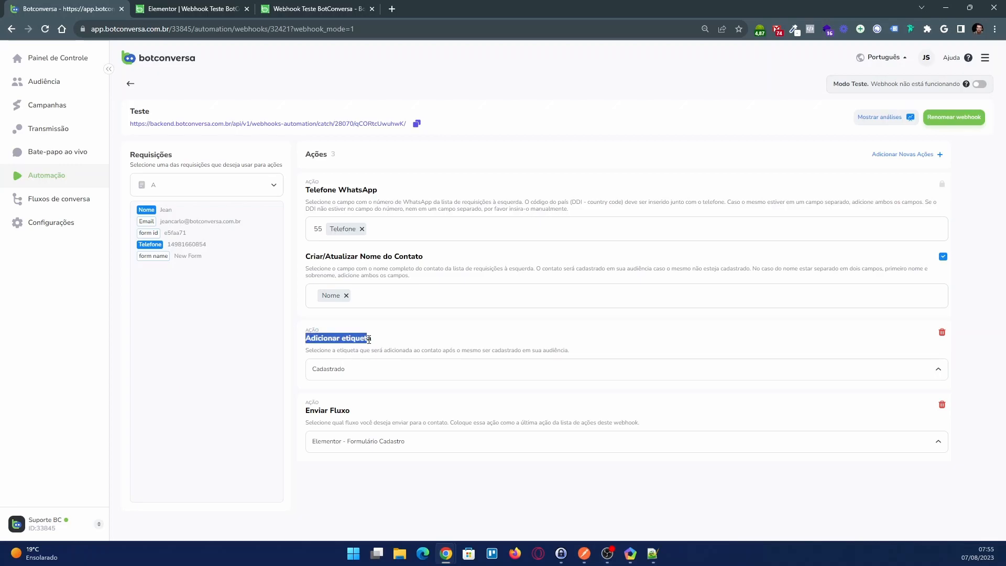
{"action": "left_click", "coordinate": [404, 352]}
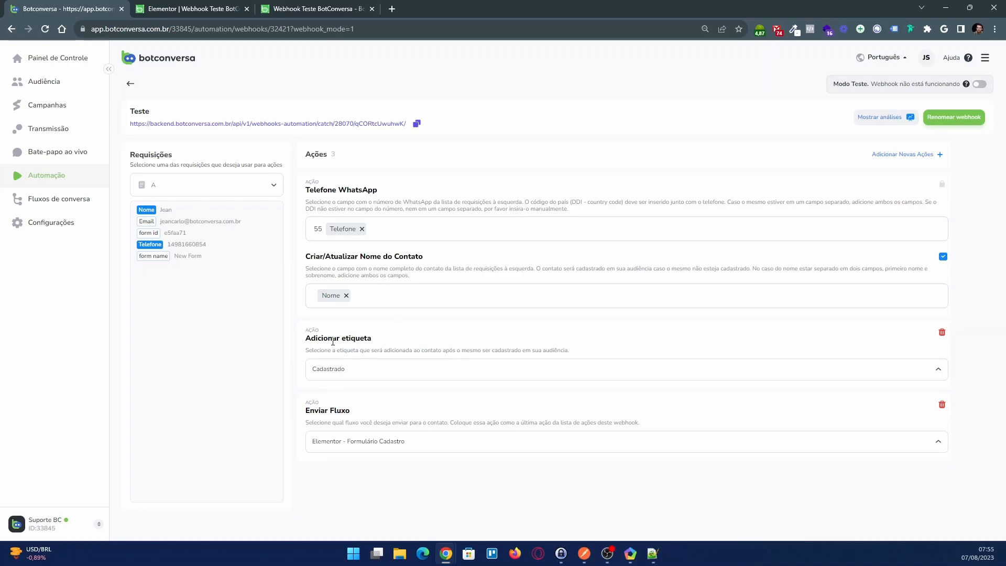
{"action": "left_click", "coordinate": [942, 332]}
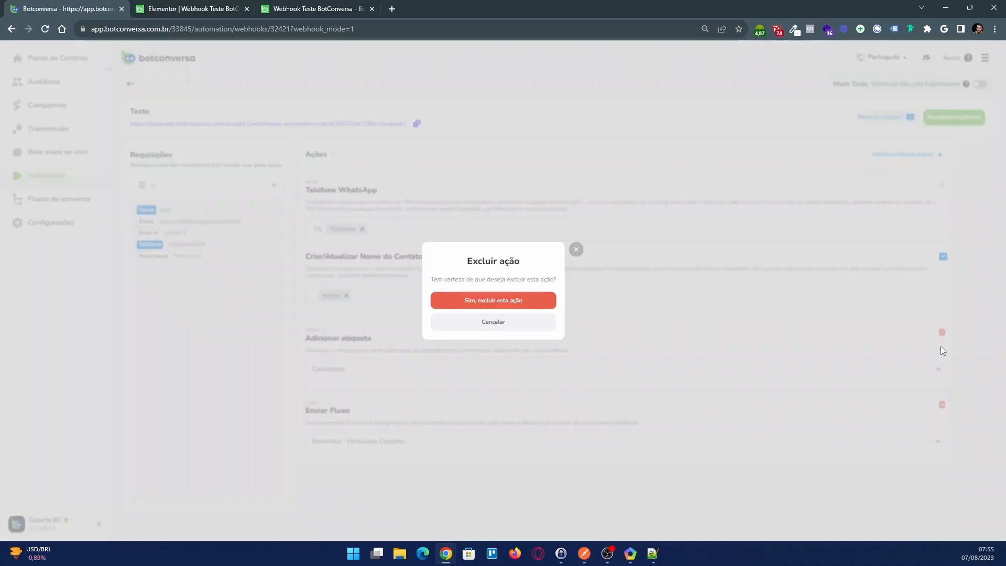
{"action": "left_click", "coordinate": [496, 302]}
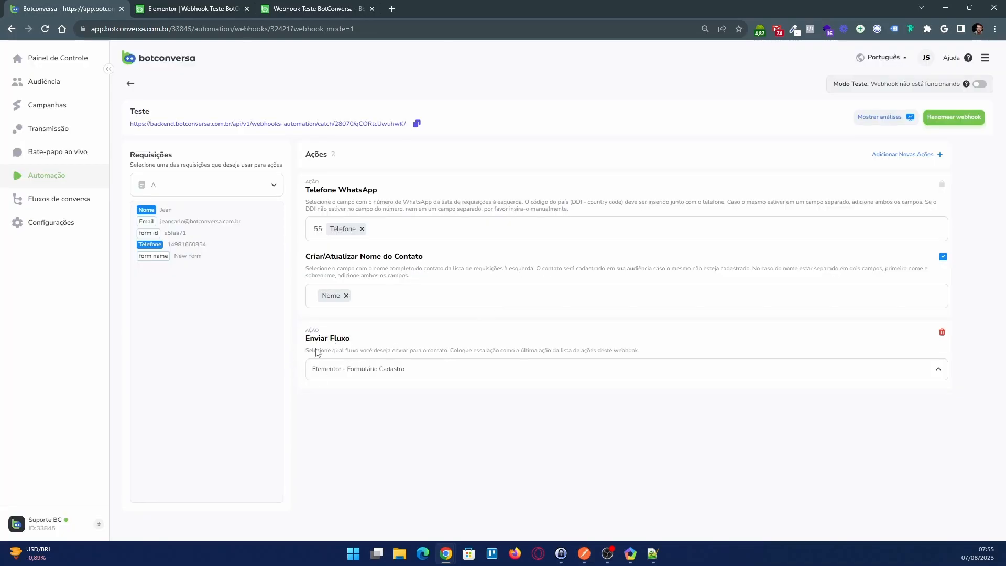
Add an Adicionar etiqueta action with the label Cadastrado after the Enviar Fluxo action
{"action": "left_click", "coordinate": [913, 155]}
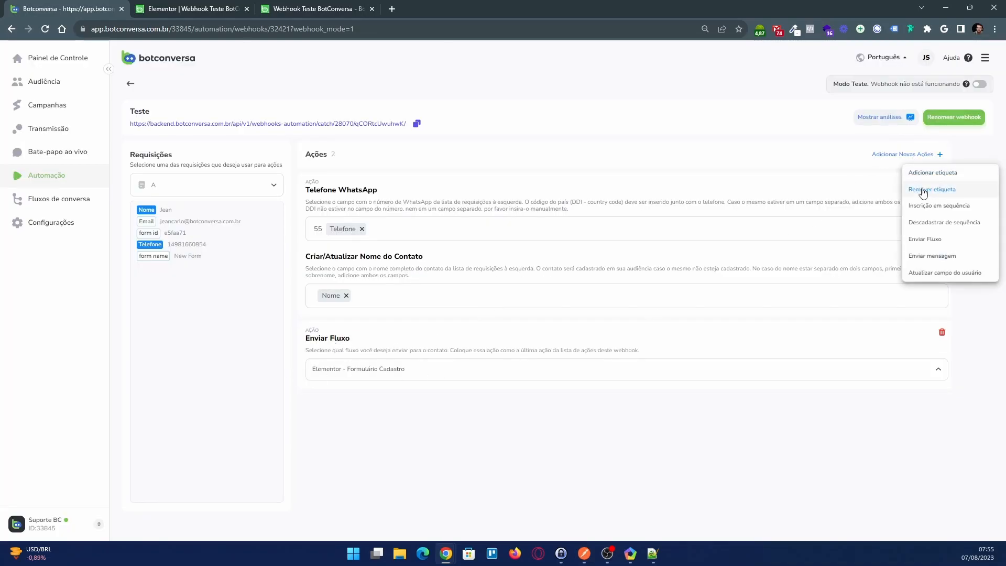
{"action": "left_click", "coordinate": [925, 173]}
{"action": "left_click", "coordinate": [335, 451]}
{"action": "scroll", "coordinate": [346, 472], "scroll_direction": "down", "scroll_amount": 3}
{"action": "left_click", "coordinate": [348, 489]}
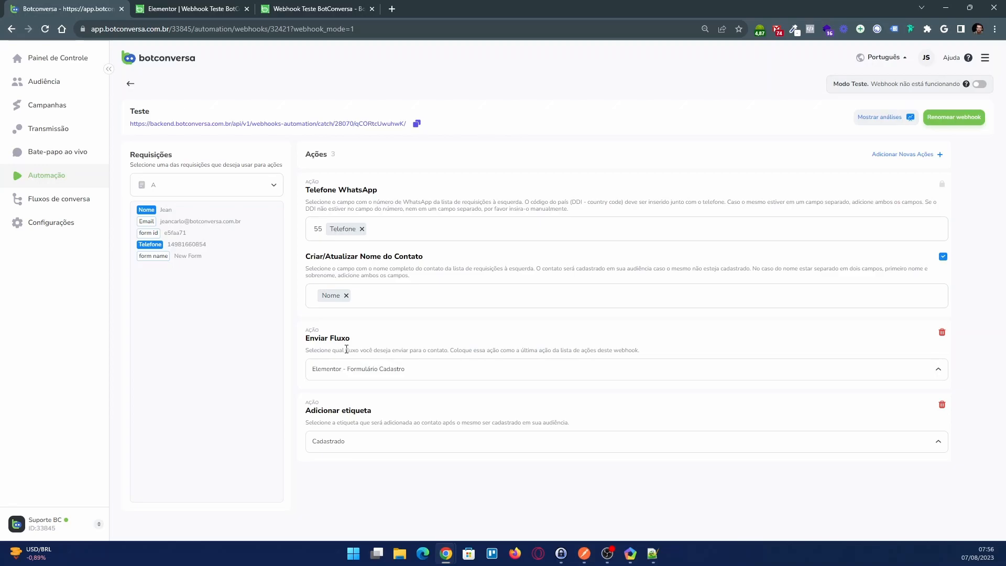
Delete the Enviar Fluxo action placed before the Adicionar etiqueta action
{"action": "left_click_drag", "start_coordinate": [306, 339], "coordinate": [349, 339]}
{"action": "left_click", "coordinate": [356, 349]}
{"action": "left_click", "coordinate": [942, 332]}
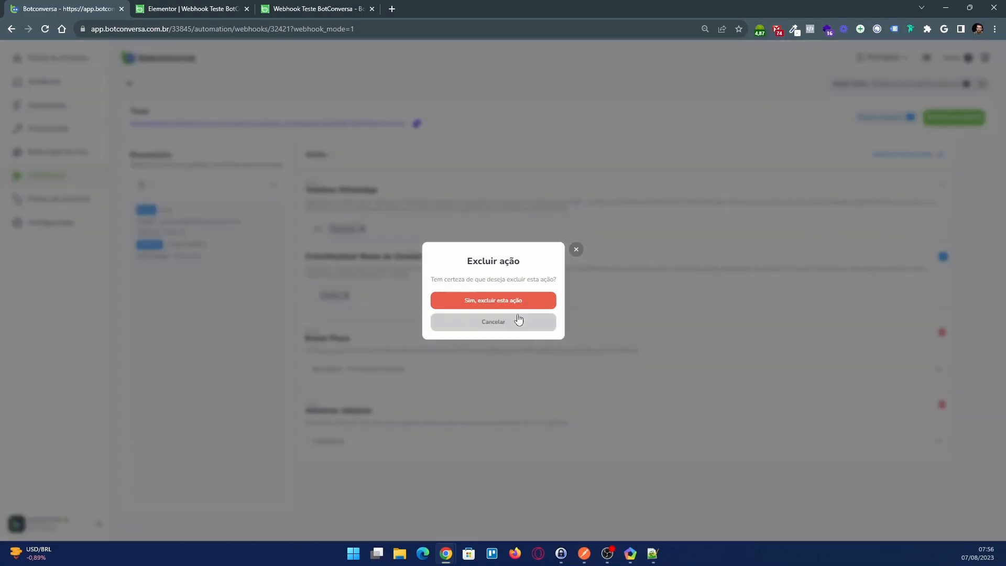
{"action": "left_click", "coordinate": [517, 303]}
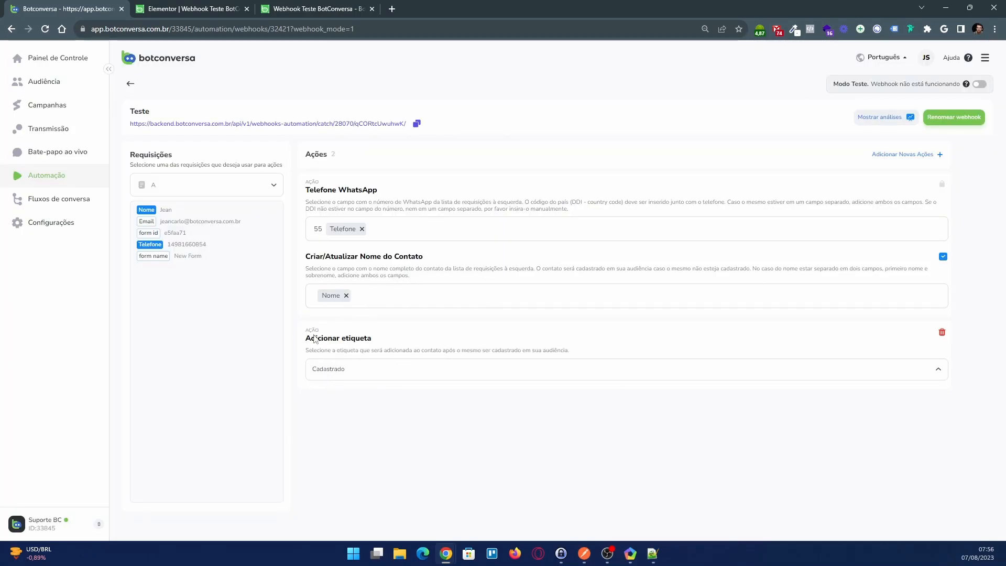
Add an Enviar Fluxo action as the webhook's last action, with the flow Elementor - Formulário Cadastro
{"action": "left_click", "coordinate": [922, 155]}
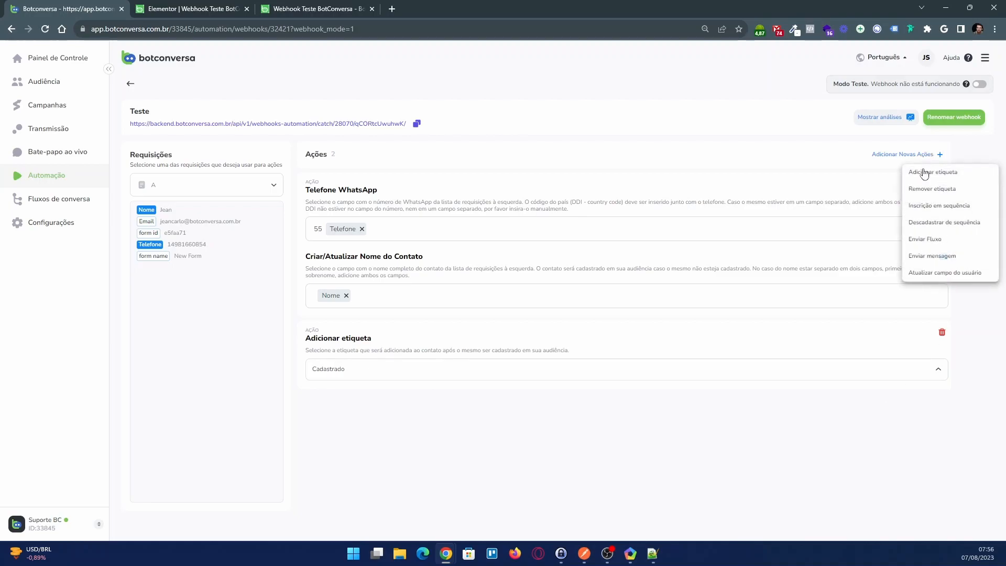
{"action": "left_click", "coordinate": [931, 243]}
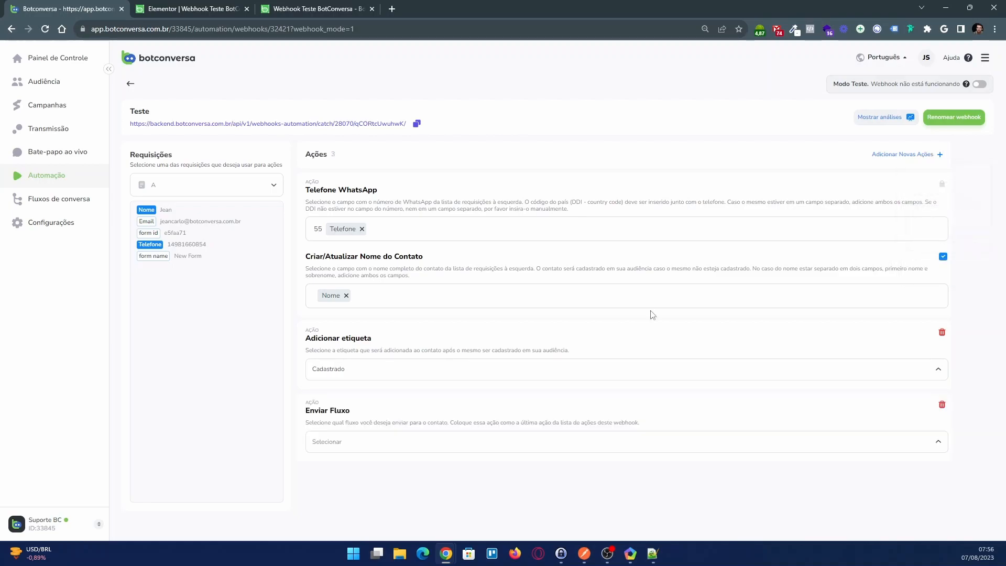
{"action": "left_click", "coordinate": [354, 447]}
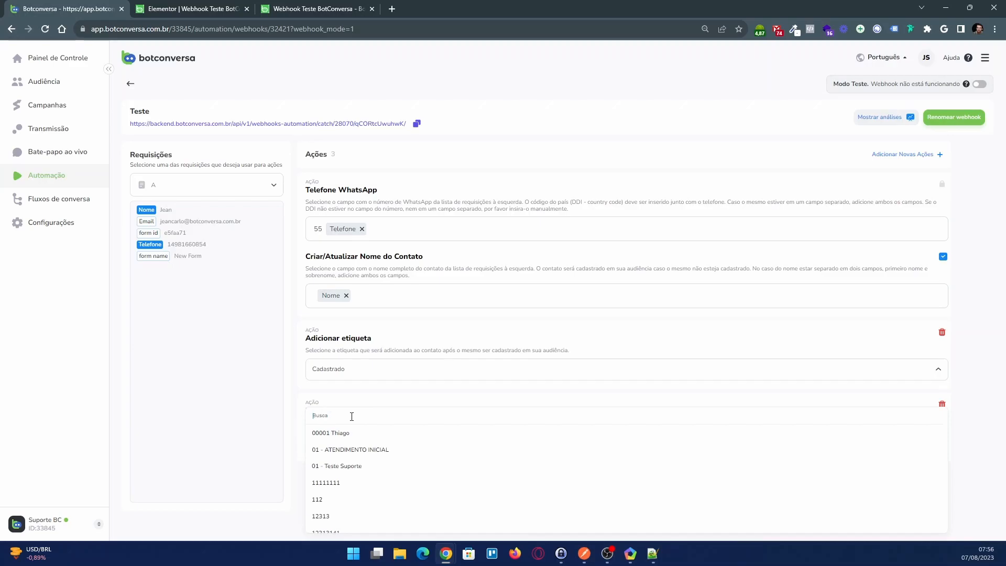
{"action": "type", "text": "elem"}
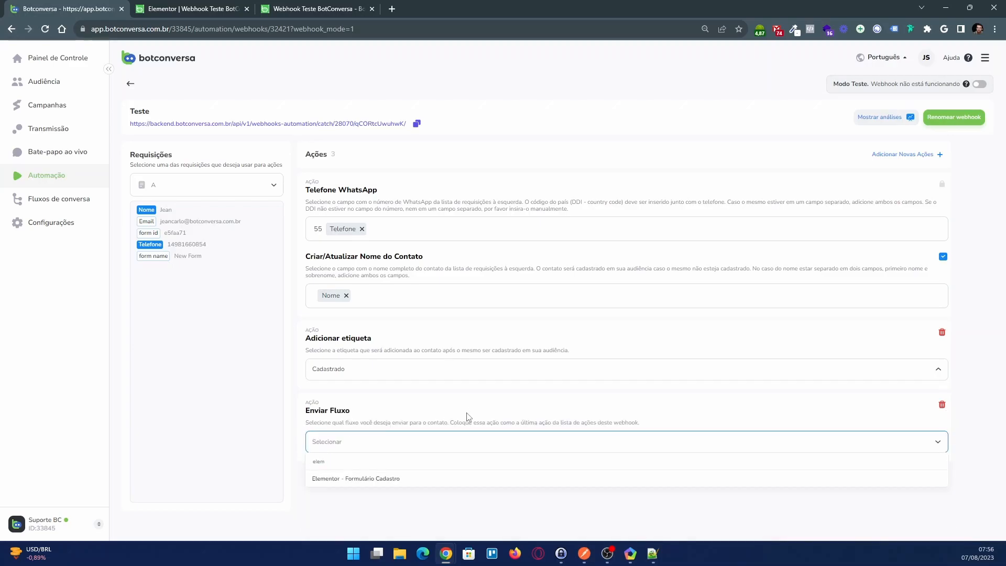
{"action": "left_click", "coordinate": [387, 478]}
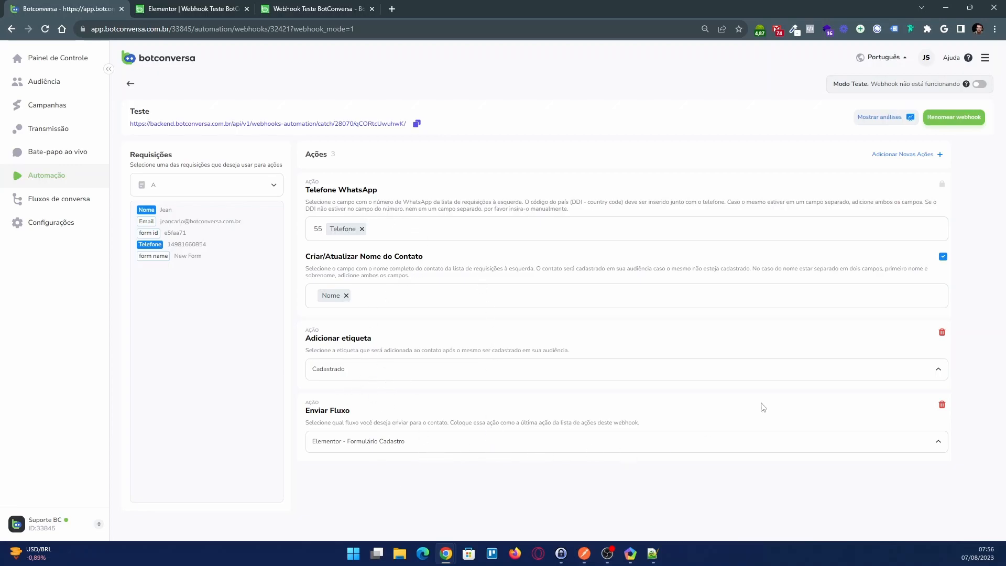
Take the webhook out of Modo Teste to activate it
{"action": "left_click", "coordinate": [980, 85]}
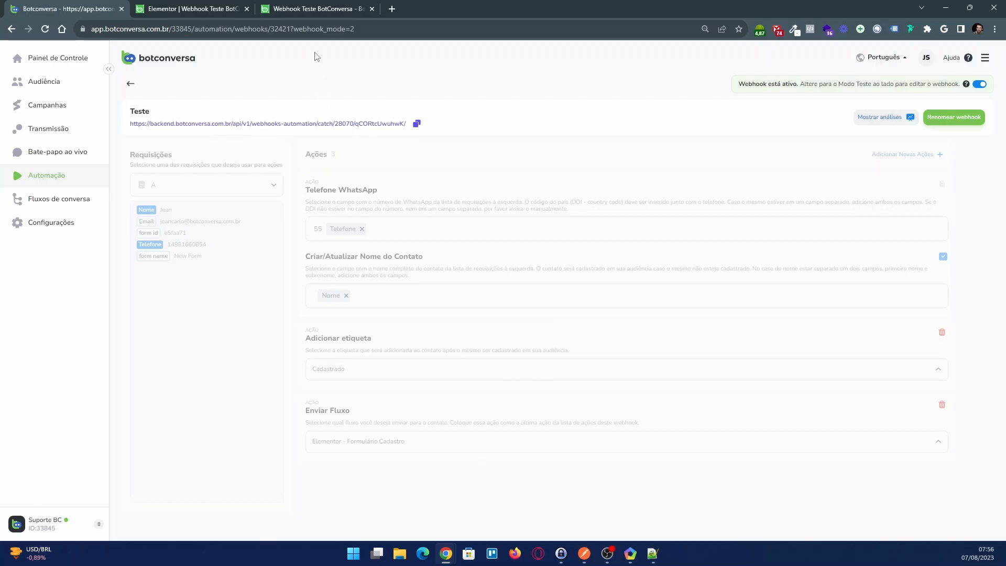
Submit the form on the Webhook Teste preview page with the contact's first name, phone number and e-mail address
{"action": "left_click", "coordinate": [304, 10]}
{"action": "left_click", "coordinate": [232, 194]}
{"action": "type", "text": "Jean"}
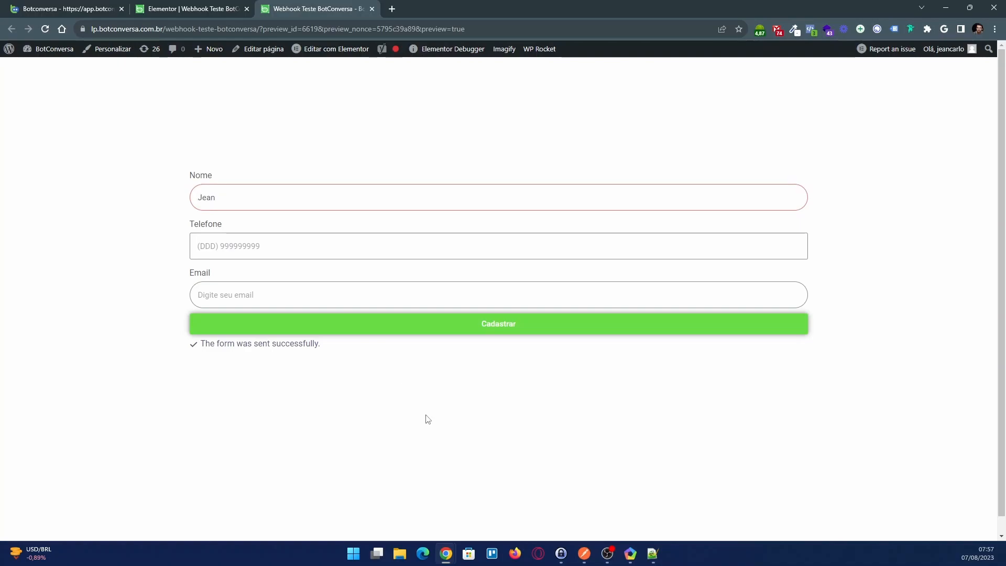
{"action": "key", "text": "alt+Tab"}
{"action": "left_click", "coordinate": [278, 253]}
{"action": "key", "text": "ctrl+v"}
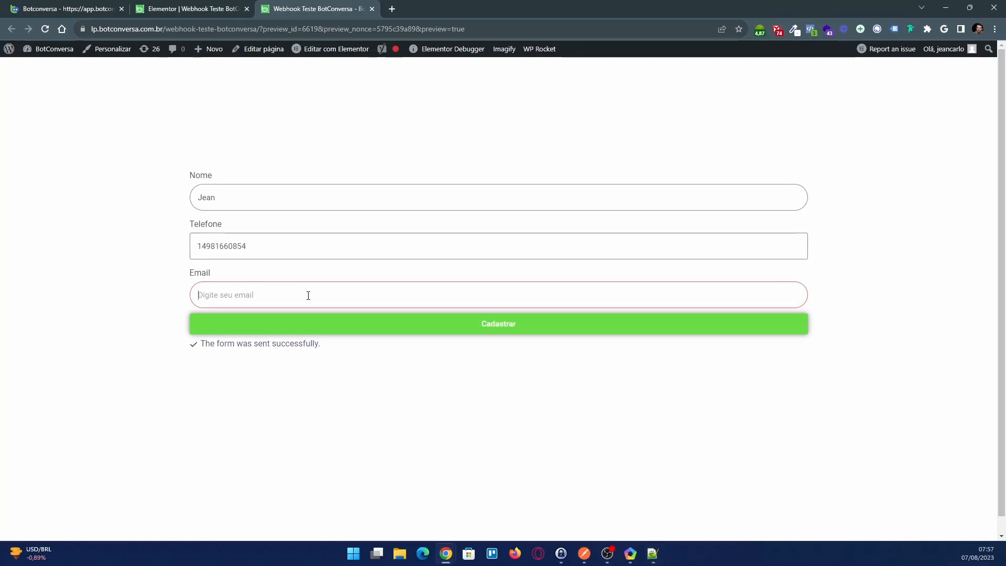
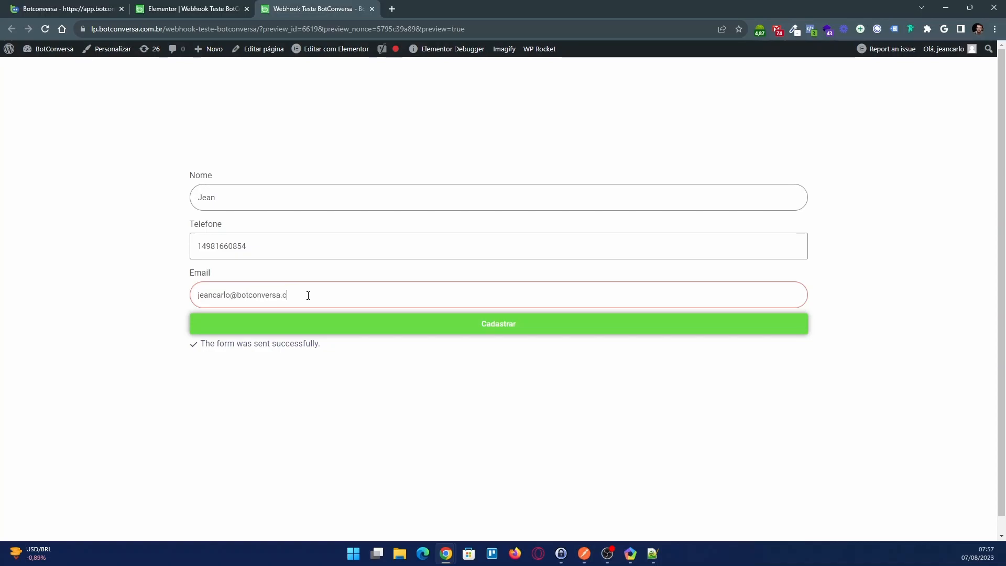
{"action": "left_click", "coordinate": [332, 326]}
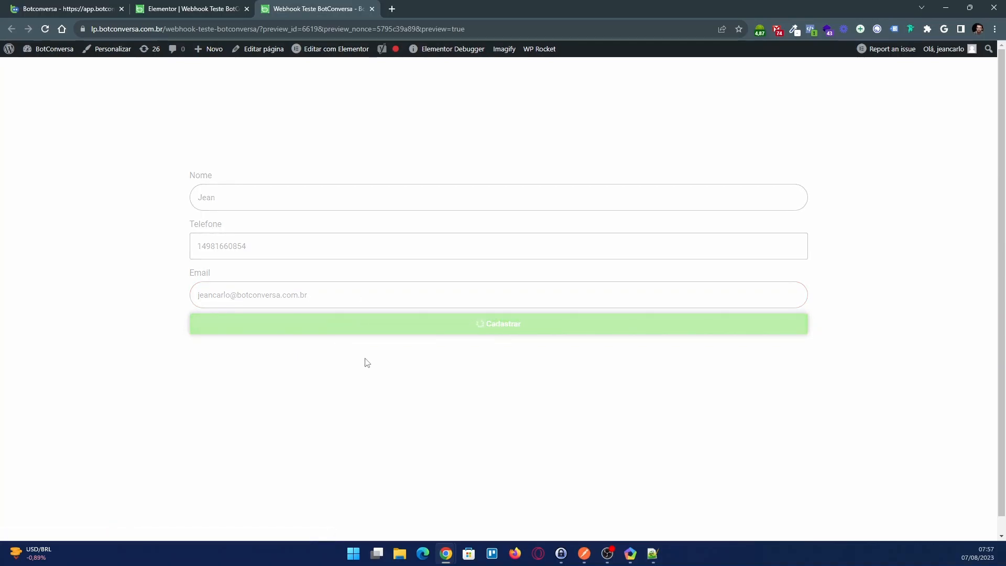
Check the newly registered contact's conversation and details in Botconversa's Bate-papo ao vivo
{"action": "left_click", "coordinate": [76, 9]}
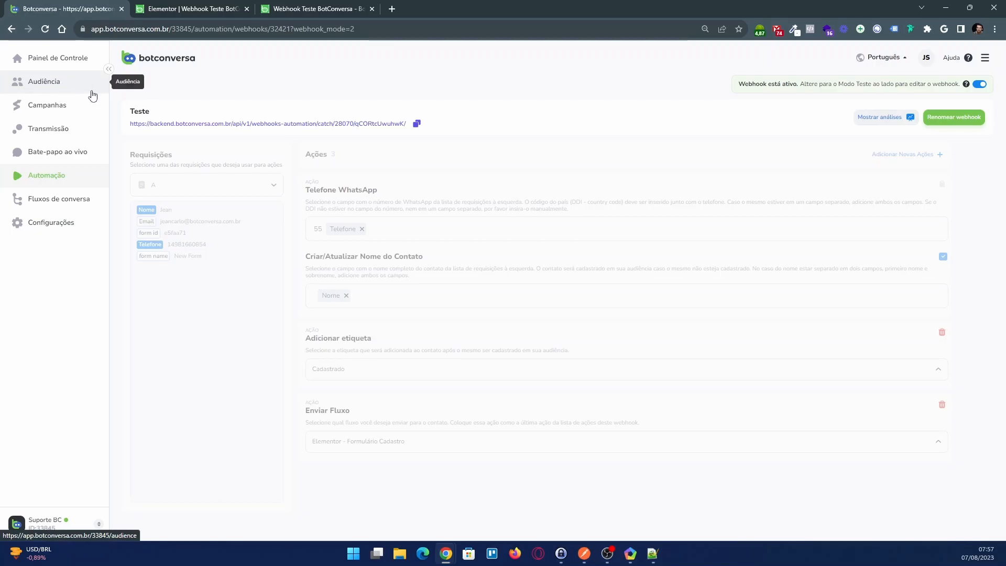
{"action": "left_click", "coordinate": [80, 152]}
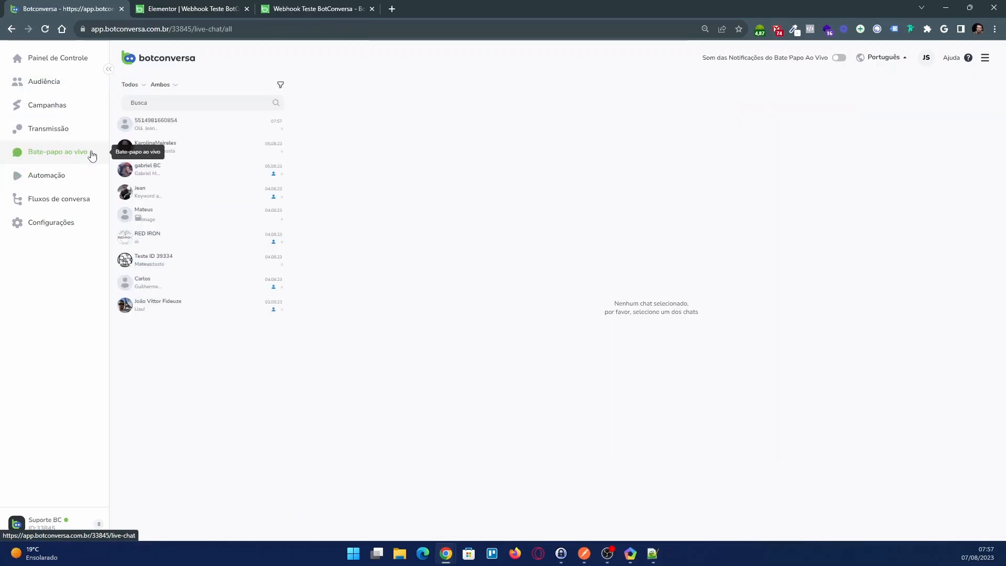
{"action": "left_click", "coordinate": [169, 129]}
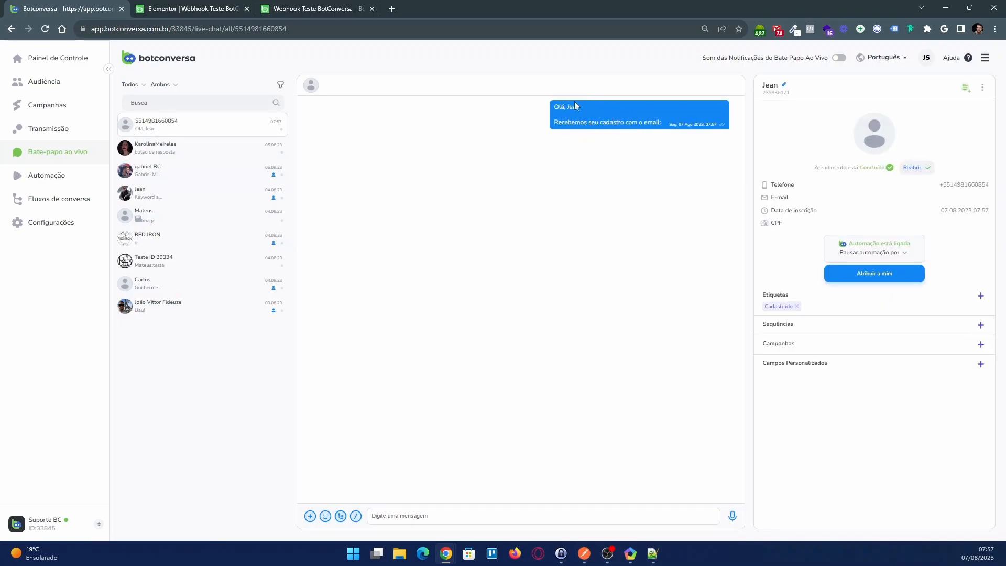
Reopen the Teste webhook from the automation webhooks and switch it back to Modo Teste for editing
{"action": "left_click", "coordinate": [75, 201]}
{"action": "left_click", "coordinate": [70, 177]}
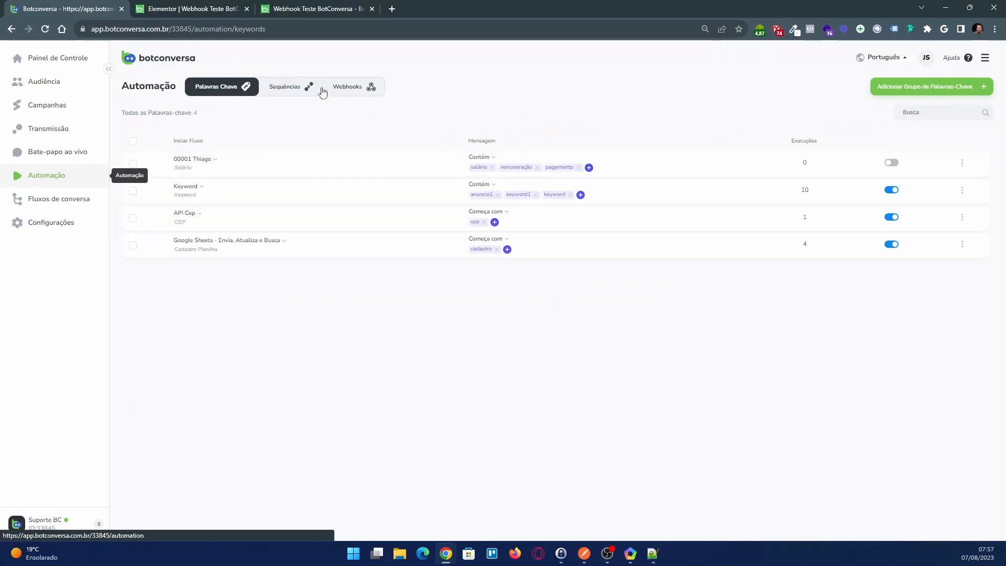
{"action": "left_click", "coordinate": [355, 91]}
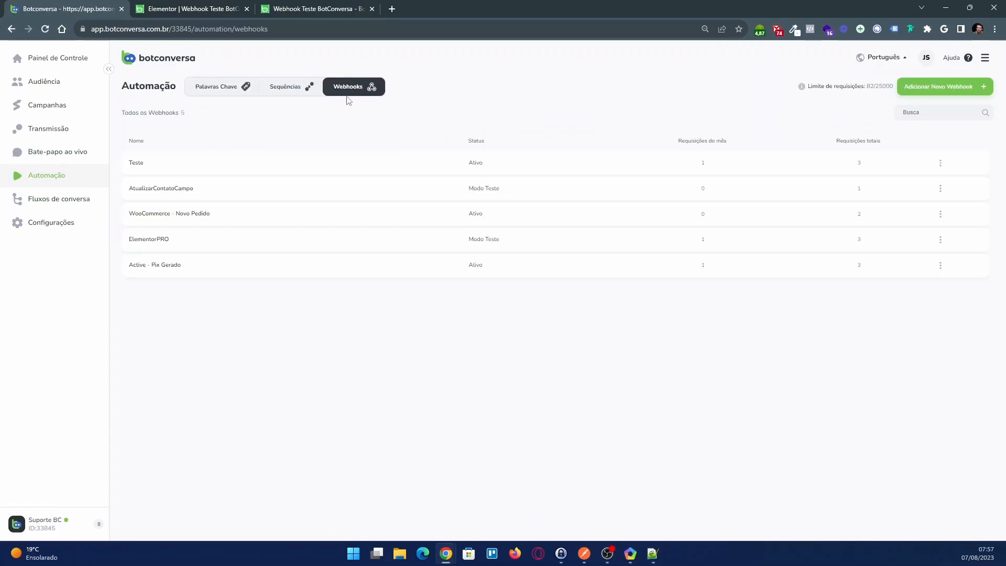
{"action": "left_click", "coordinate": [233, 169]}
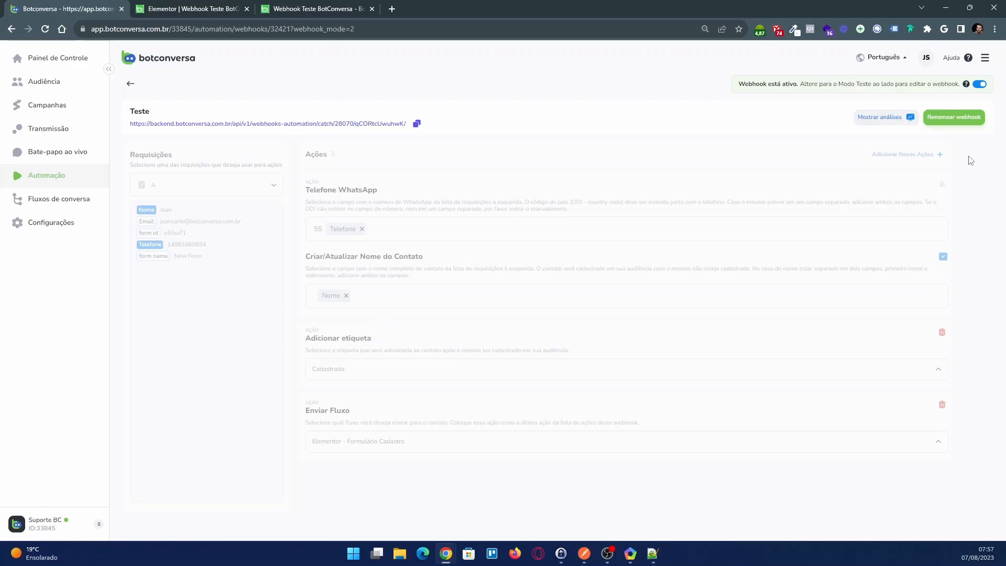
{"action": "left_click", "coordinate": [978, 85]}
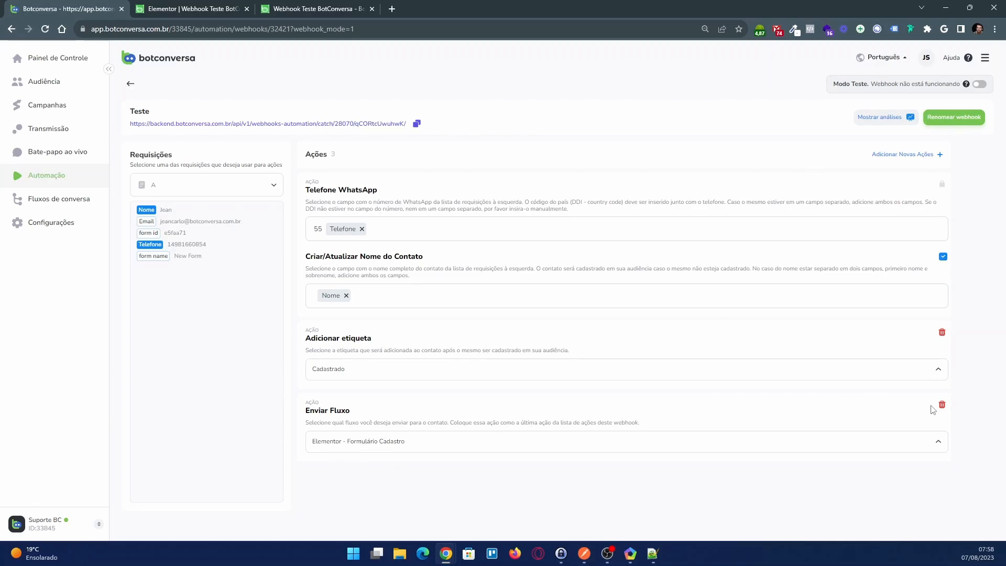
Delete the Enviar Fluxo action that follows the Adicionar etiqueta action
{"action": "left_click", "coordinate": [944, 409]}
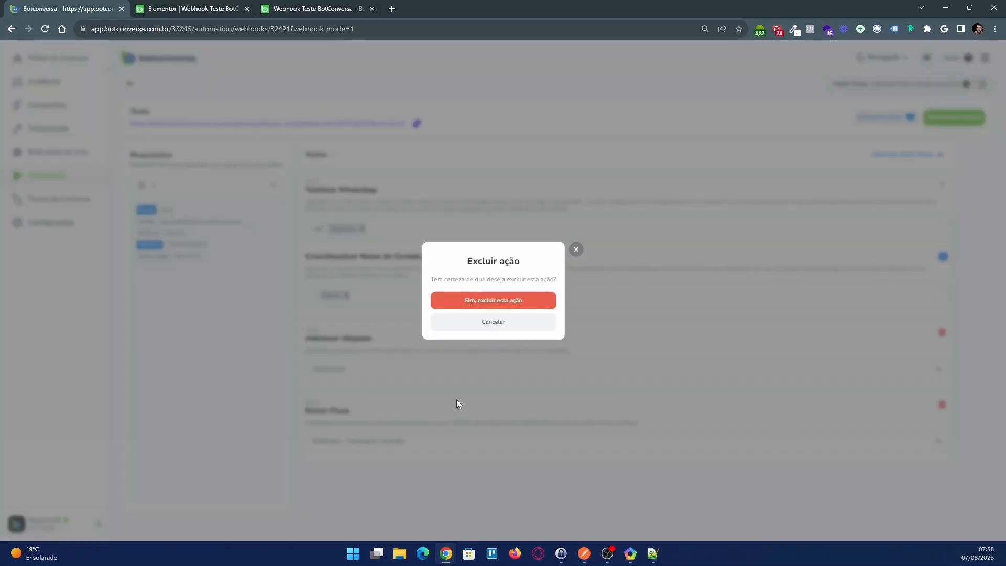
{"action": "left_click", "coordinate": [521, 327]}
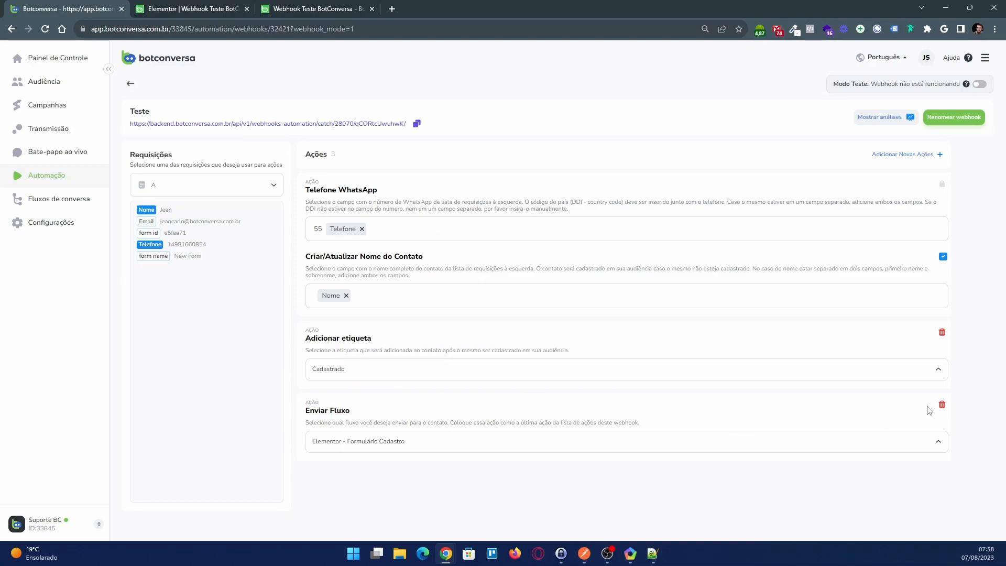
{"action": "double_click", "coordinate": [156, 223]}
{"action": "left_click", "coordinate": [942, 406]}
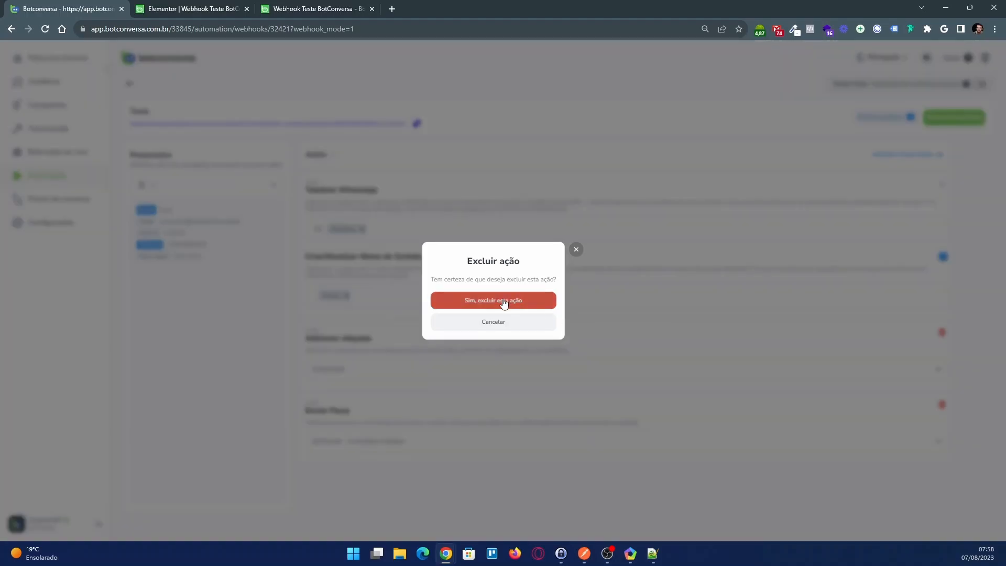
{"action": "left_click", "coordinate": [506, 299]}
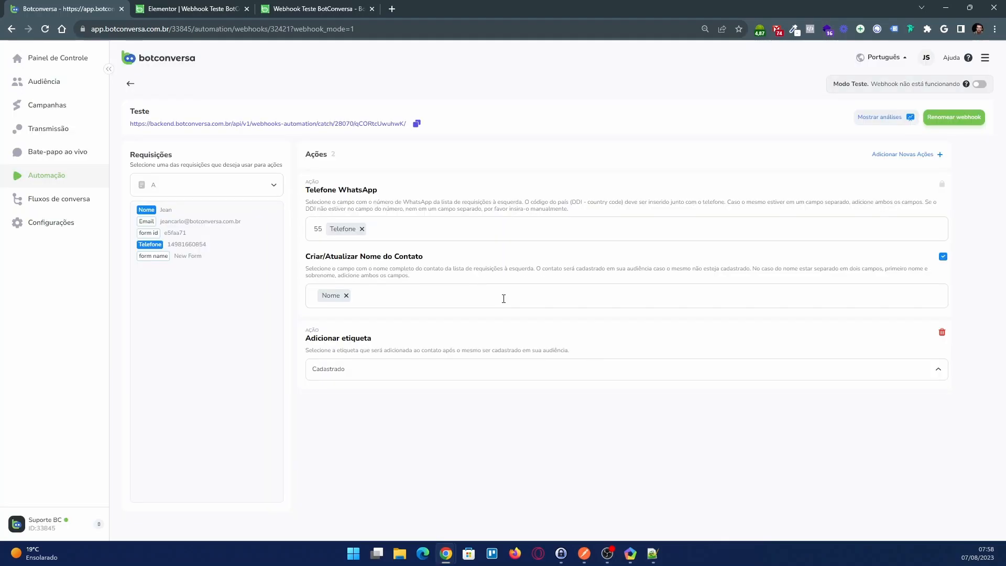
Add an Atualizar campo do usuário action that fills the EmailCadastro field with the request's Email key
{"action": "left_click", "coordinate": [917, 155]}
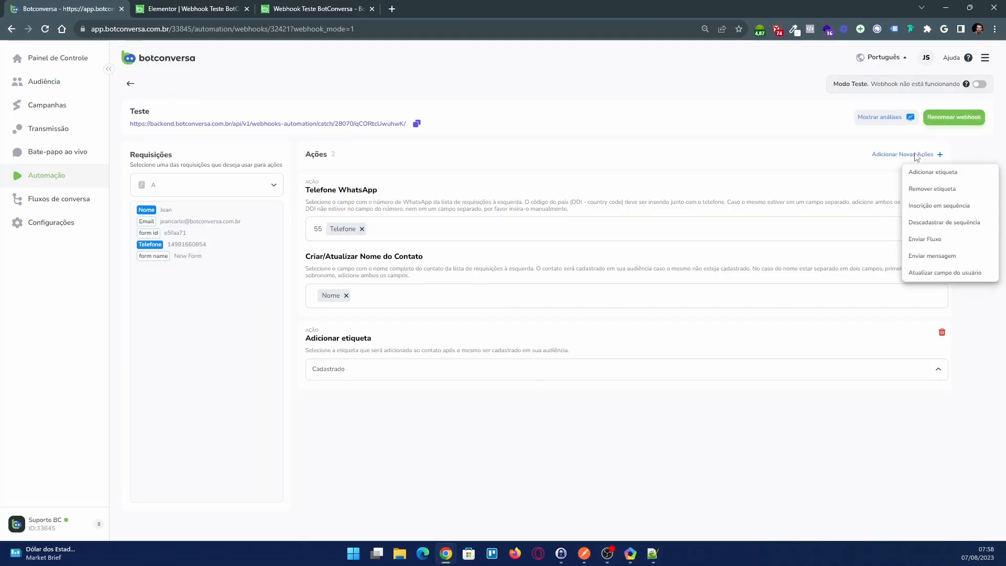
{"action": "left_click", "coordinate": [929, 273]}
{"action": "left_click", "coordinate": [353, 446]}
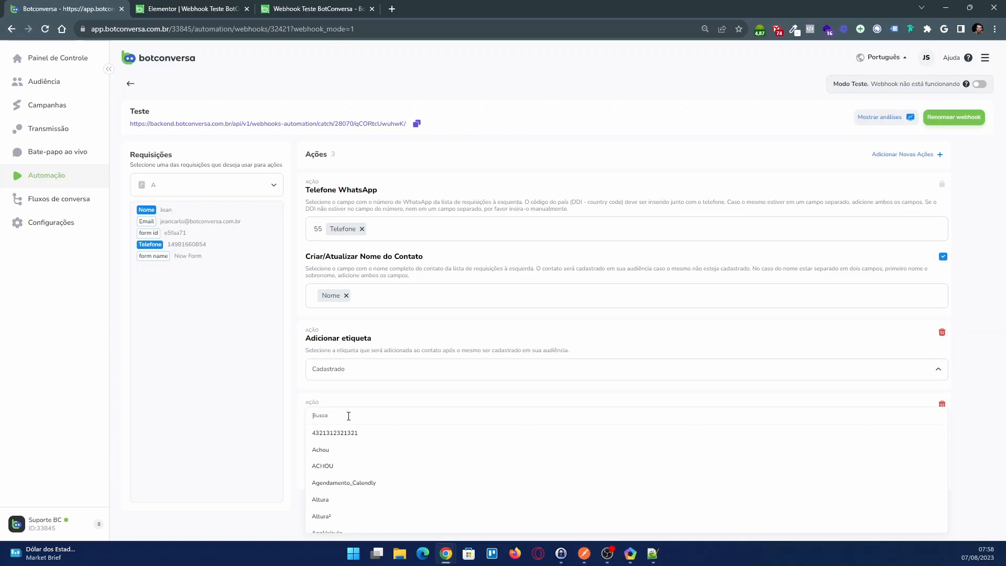
{"action": "type", "text": "Email"}
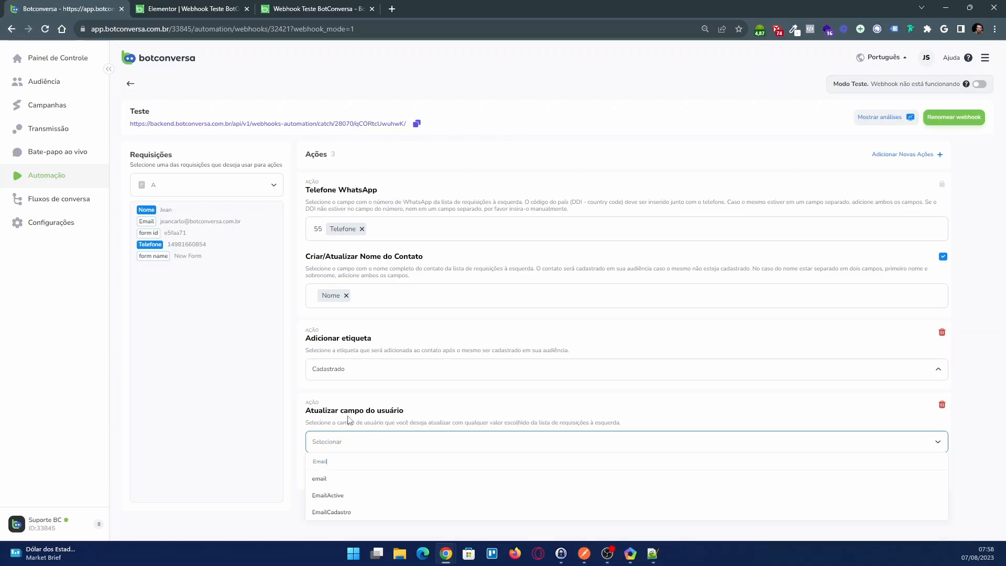
{"action": "left_click", "coordinate": [345, 513]}
{"action": "left_click", "coordinate": [344, 470]}
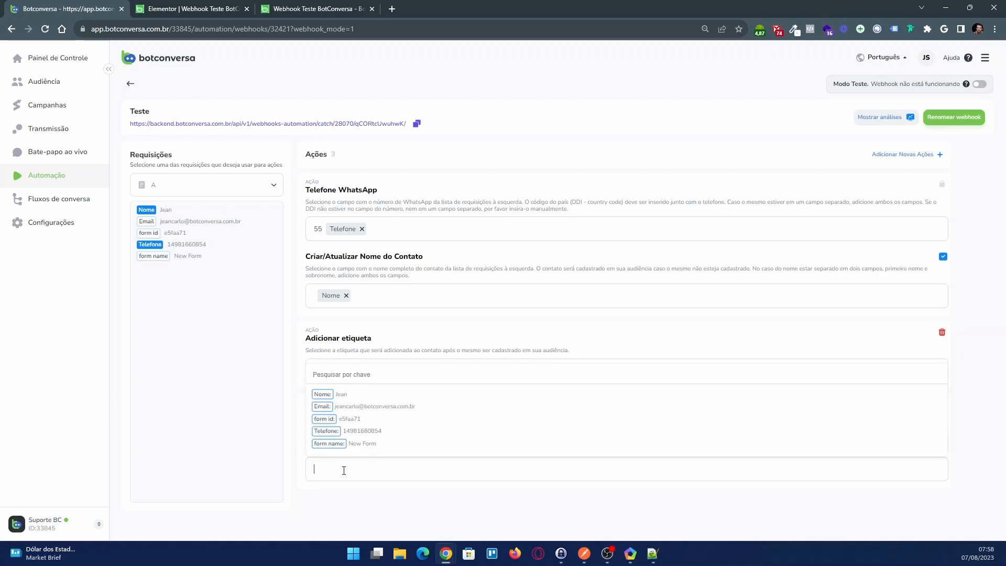
{"action": "left_click", "coordinate": [323, 407]}
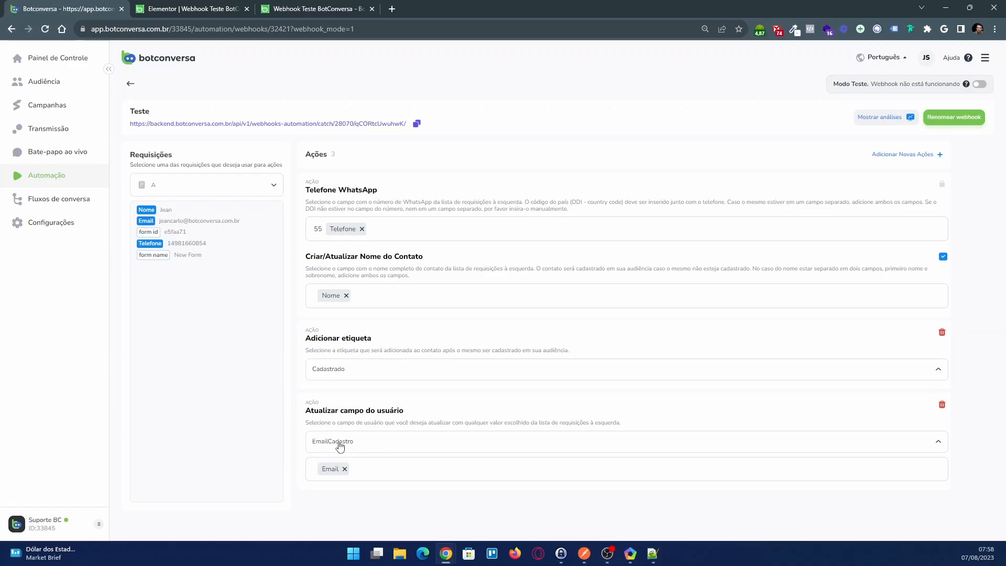
{"action": "left_click_drag", "start_coordinate": [308, 412], "coordinate": [424, 414]}
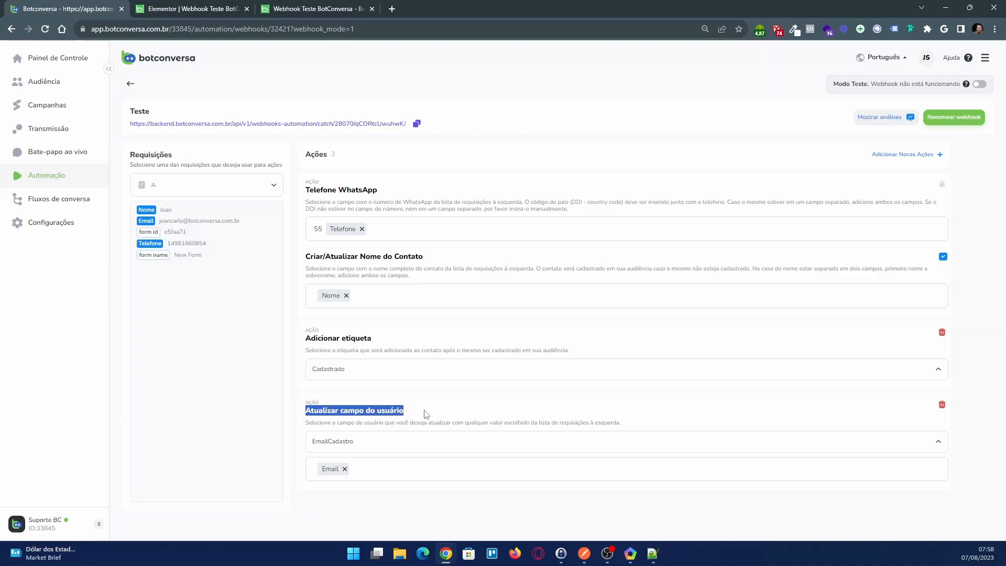
{"action": "left_click", "coordinate": [410, 414]}
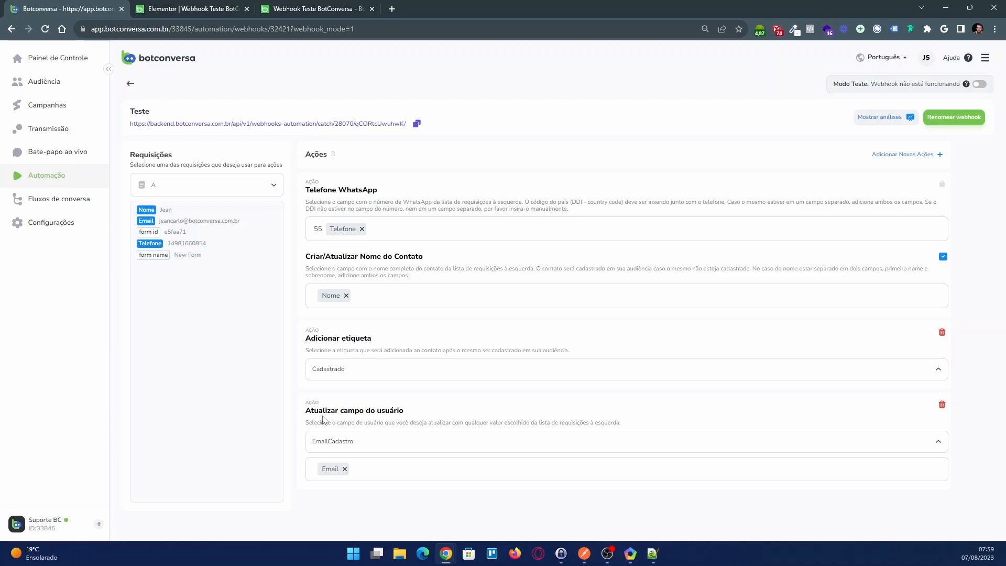
{"action": "left_click_drag", "start_coordinate": [368, 412], "coordinate": [431, 413]}
{"action": "left_click", "coordinate": [428, 413]}
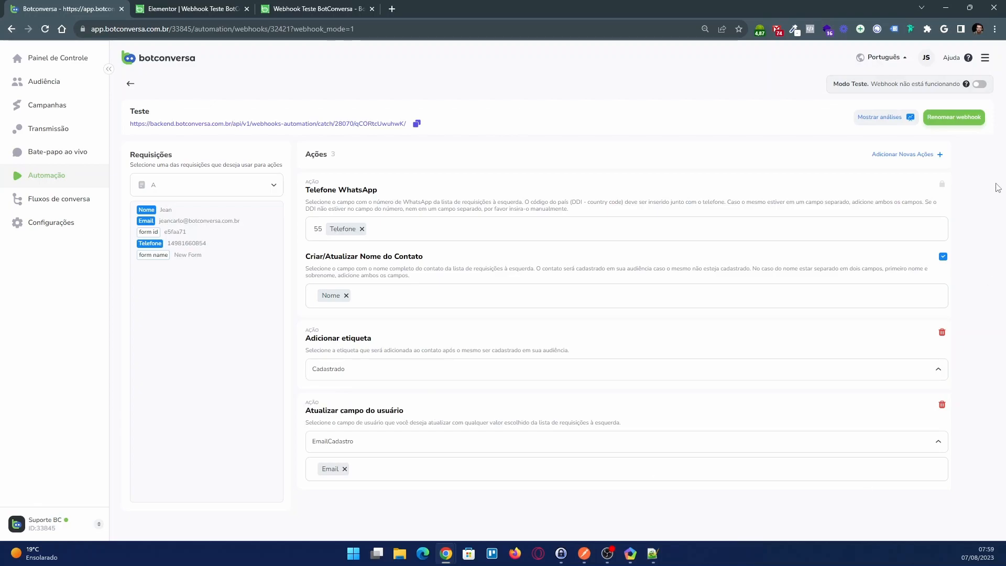
Add an Enviar Fluxo action at the end with the flow Elementor - Formulário Cadastro
{"action": "left_click", "coordinate": [881, 155]}
{"action": "left_click", "coordinate": [942, 244]}
{"action": "scroll", "coordinate": [498, 415], "scroll_direction": "down", "scroll_amount": 1}
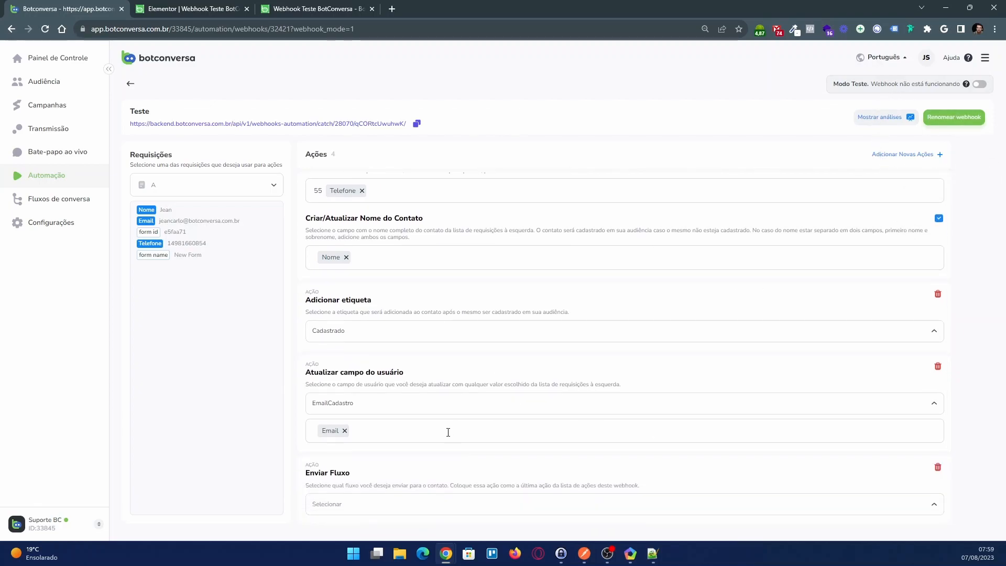
{"action": "left_click", "coordinate": [340, 504]}
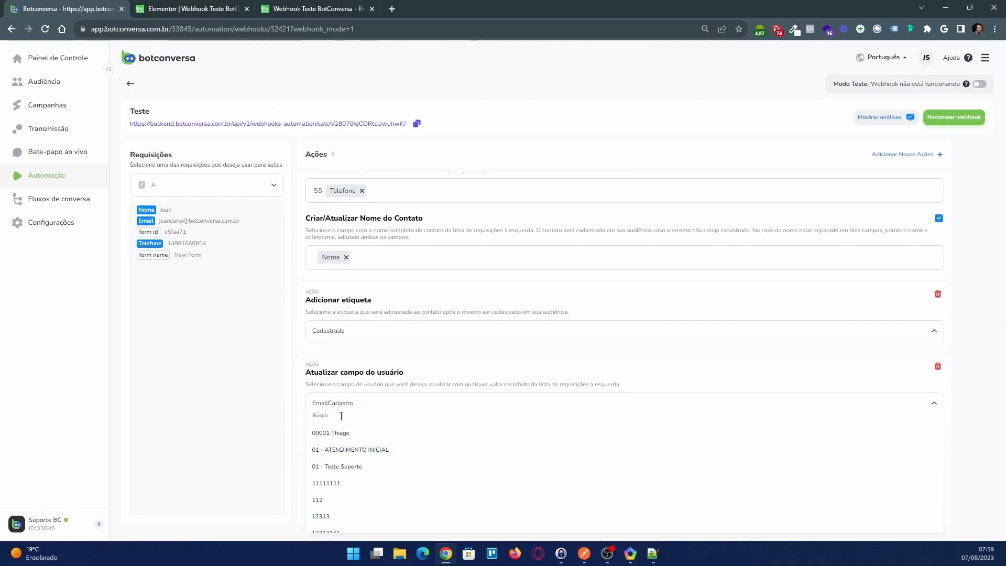
{"action": "type", "text": "e"}
{"action": "key", "text": "BackSpace"}
{"action": "type", "text": "elem"}
{"action": "left_click", "coordinate": [349, 524]}
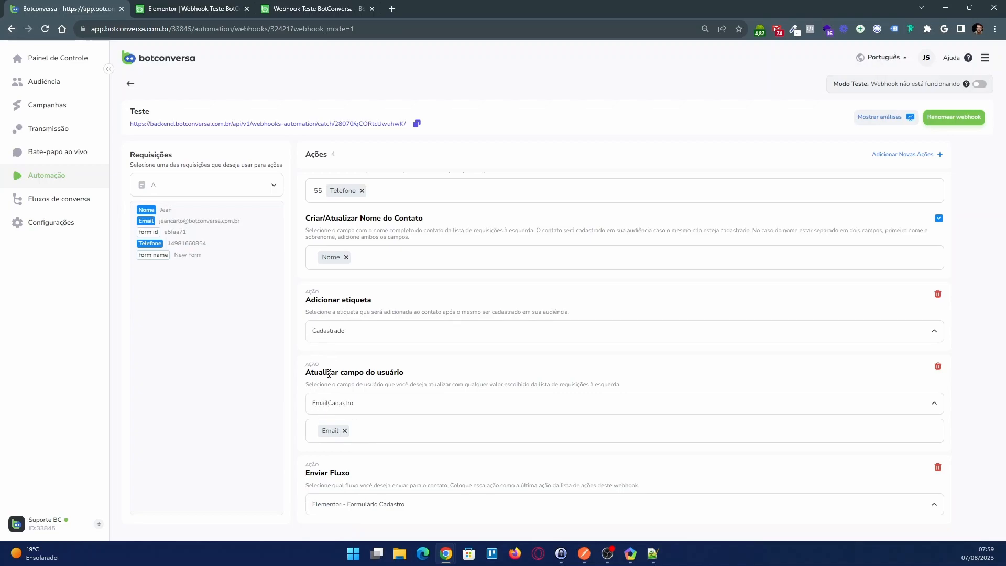
Replace the Email key with Telefone as the value for the EmailCadastro user field
{"action": "left_click", "coordinate": [345, 431]}
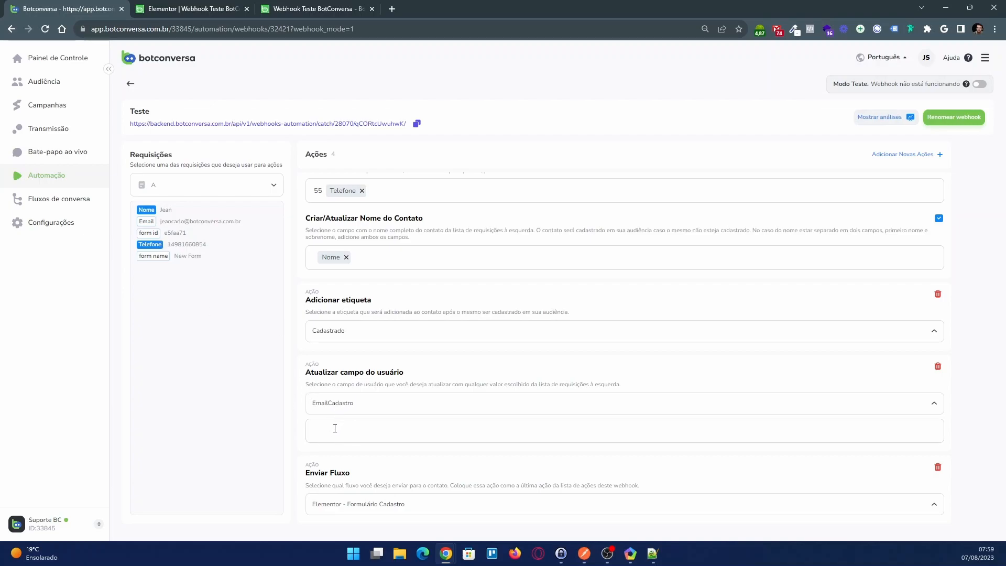
{"action": "left_click", "coordinate": [335, 428]}
{"action": "left_click", "coordinate": [325, 393]}
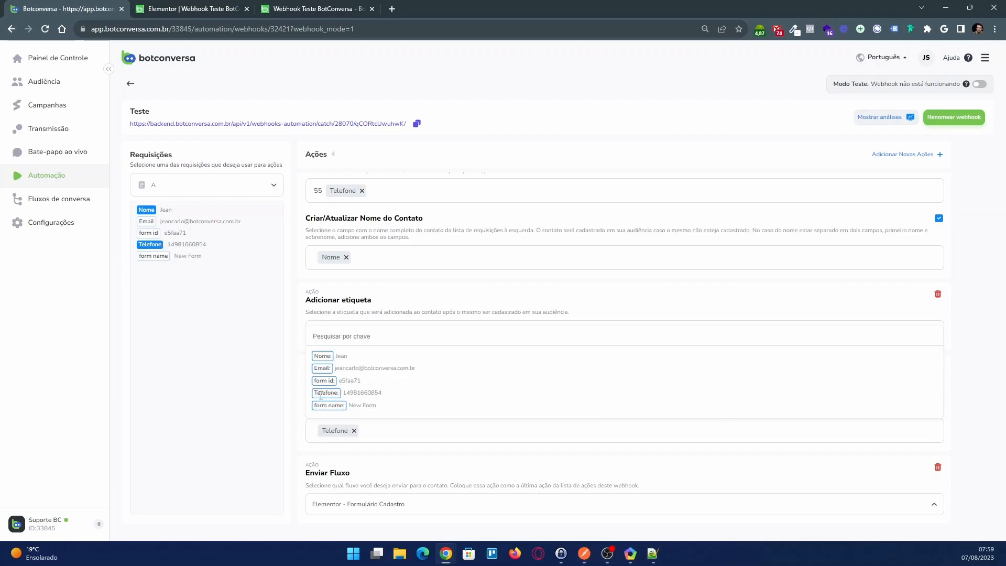
{"action": "left_click", "coordinate": [271, 421]}
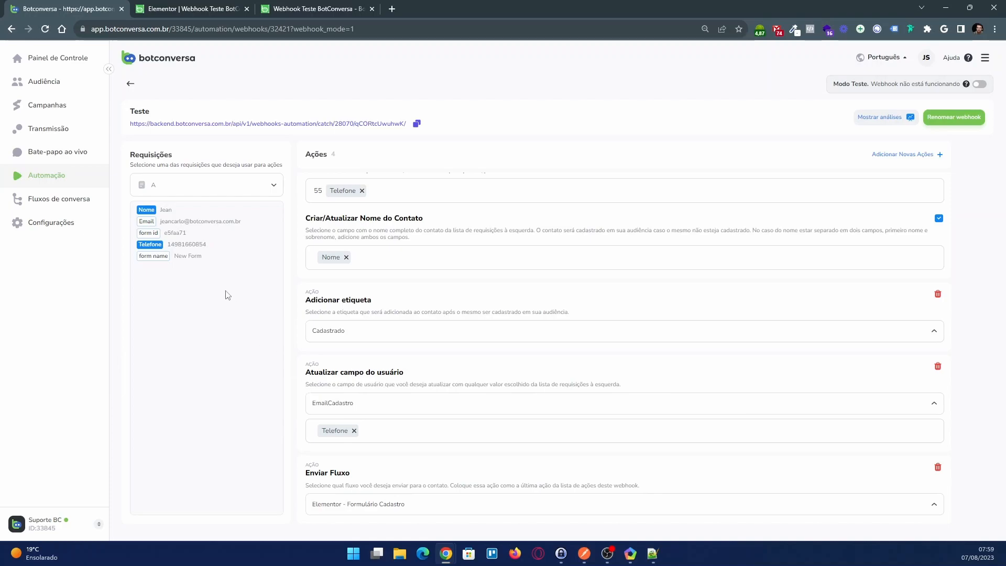
{"action": "left_click_drag", "start_coordinate": [169, 245], "coordinate": [211, 248]}
{"action": "key", "text": "ctrl+c"}
{"action": "left_click", "coordinate": [338, 410]}
{"action": "left_click", "coordinate": [340, 409]}
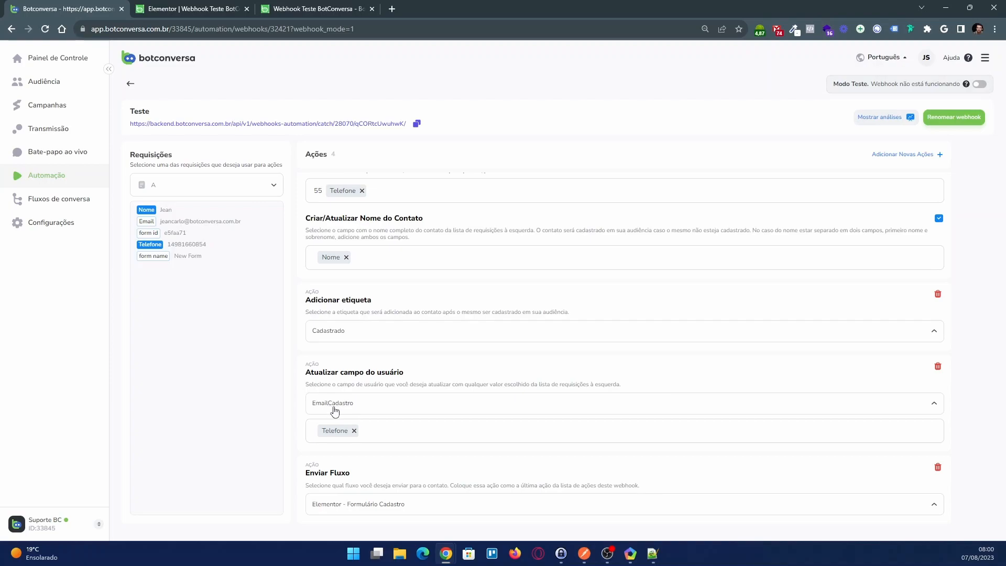
Replace the Telefone key with form name as the value for the EmailCadastro user field
{"action": "left_click", "coordinate": [354, 430]}
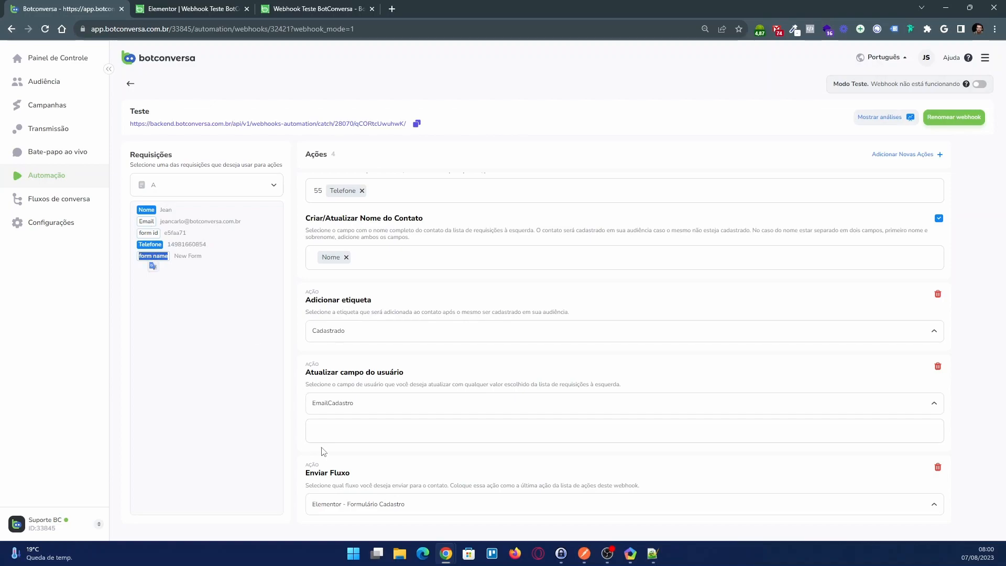
{"action": "left_click", "coordinate": [328, 427]}
{"action": "left_click", "coordinate": [333, 406]}
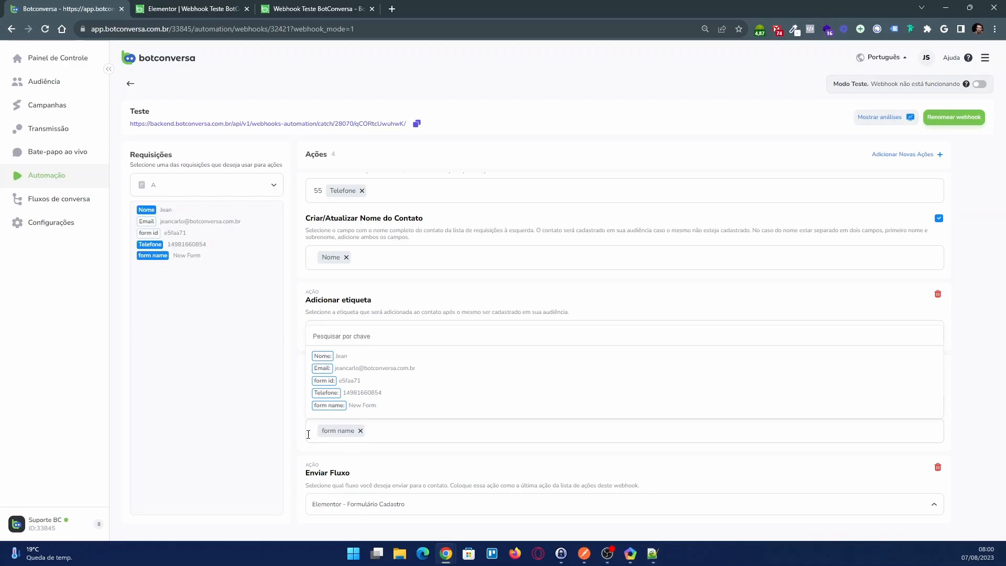
{"action": "left_click", "coordinate": [293, 439]}
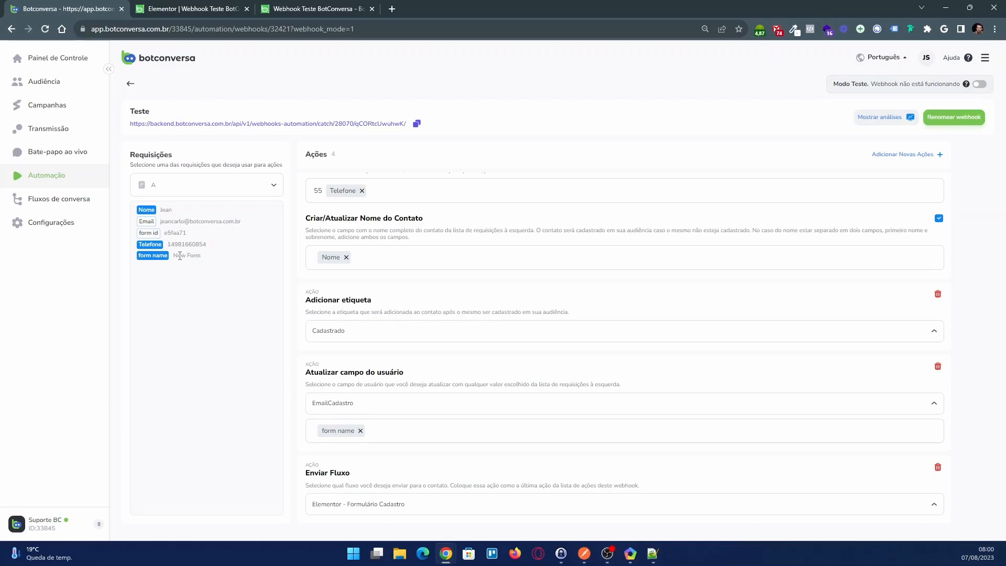
{"action": "mouse_move", "coordinate": [174, 255]}
{"action": "left_mouse_down"}
{"action": "mouse_move", "coordinate": [202, 256]}
{"action": "mouse_move", "coordinate": [176, 255]}
{"action": "left_mouse_up"}
{"action": "left_click", "coordinate": [205, 260]}
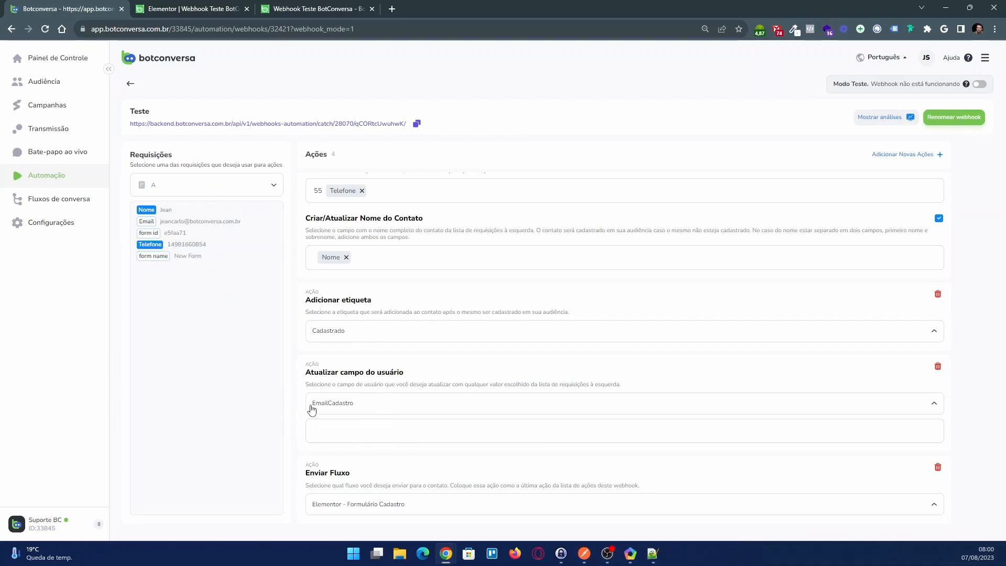
Set the value for the EmailCadastro user field to the request's Email key
{"action": "left_click", "coordinate": [334, 427]}
{"action": "left_click", "coordinate": [324, 369]}
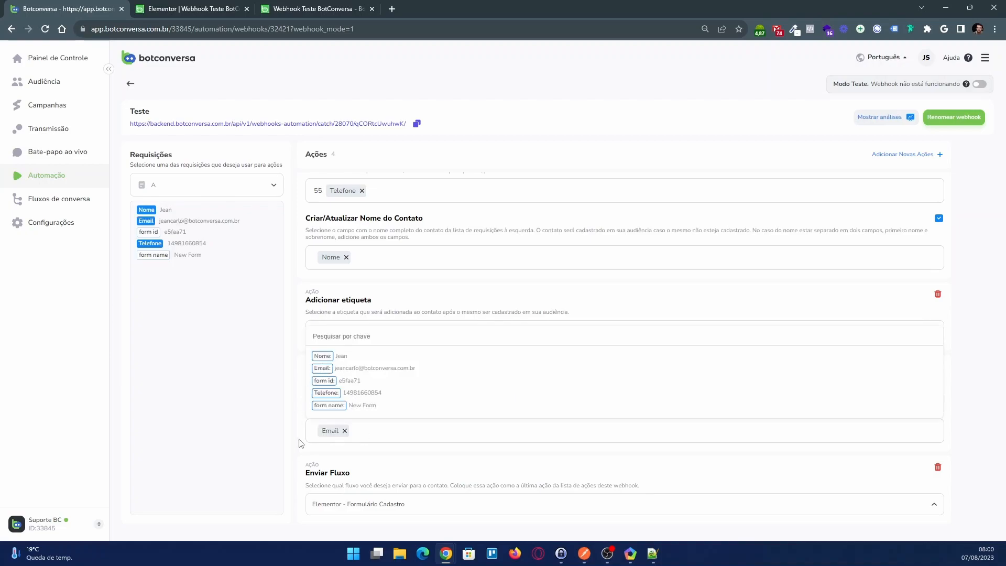
Close the key list and switch the Teste webhook from test mode to active
{"action": "left_click", "coordinate": [299, 460]}
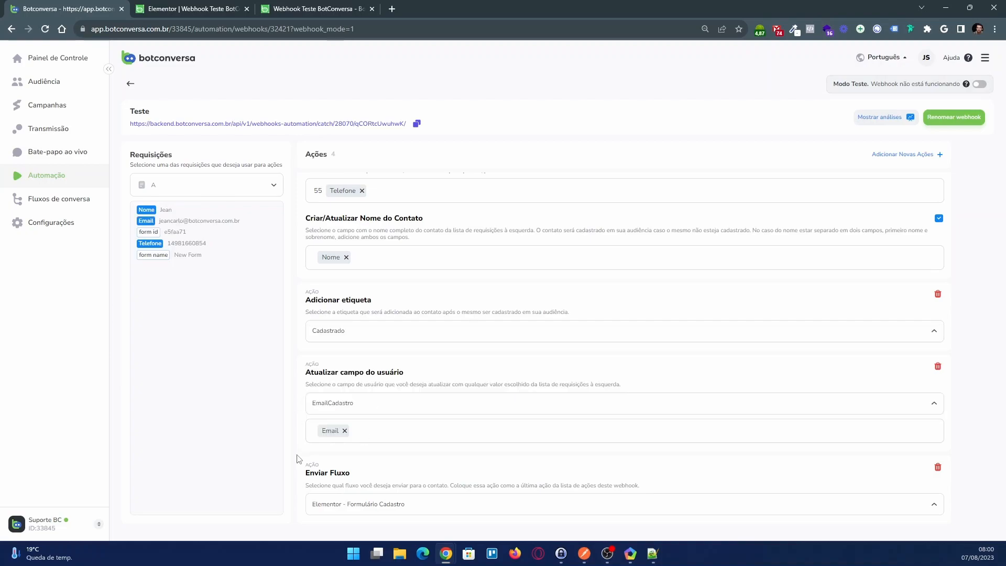
{"action": "left_click", "coordinate": [979, 84]}
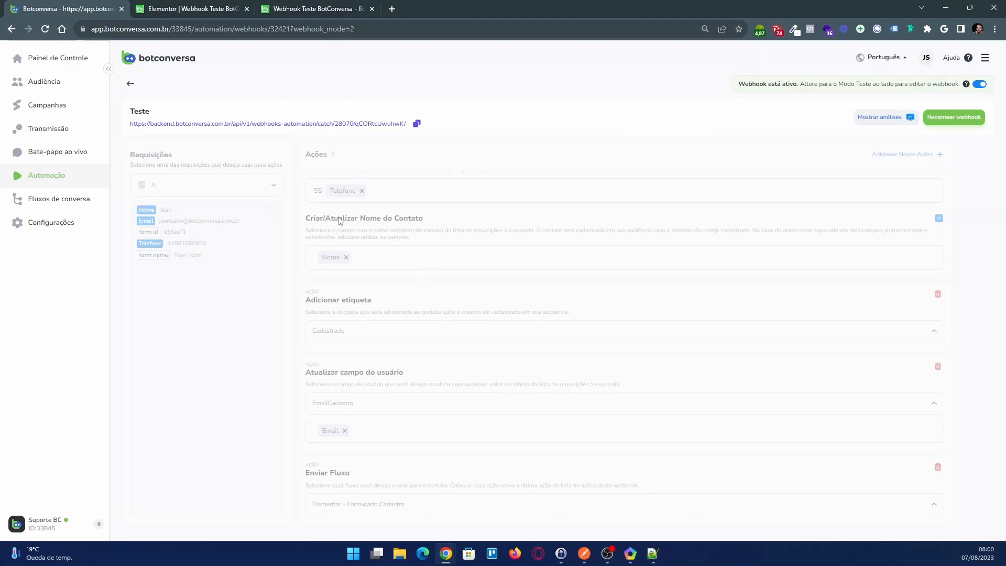
Submit the test page's registration form with the contact's name, phone number and e-mail address
{"action": "left_click", "coordinate": [323, 12]}
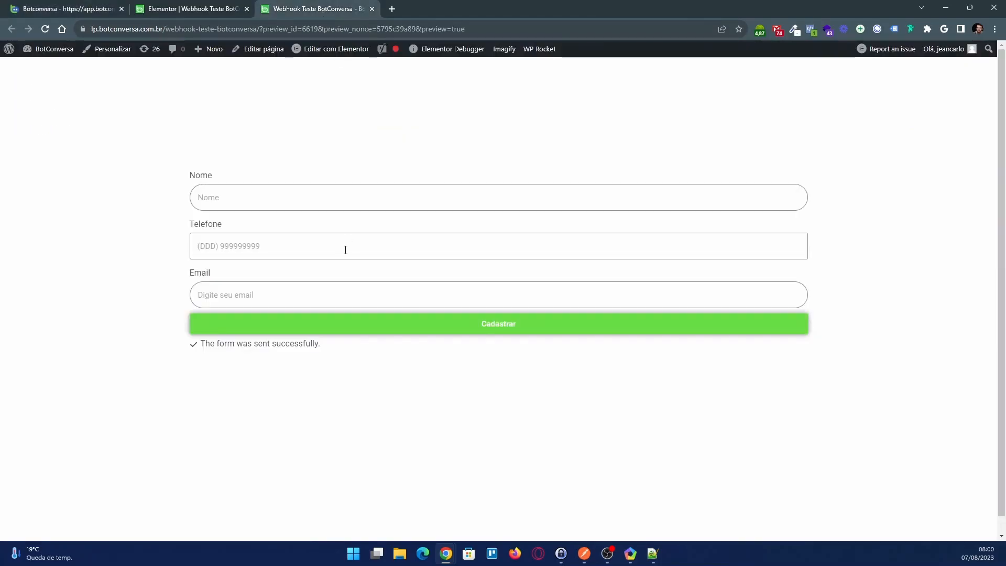
{"action": "type", "text": "Jean"}
{"action": "key", "text": "alt+Tab"}
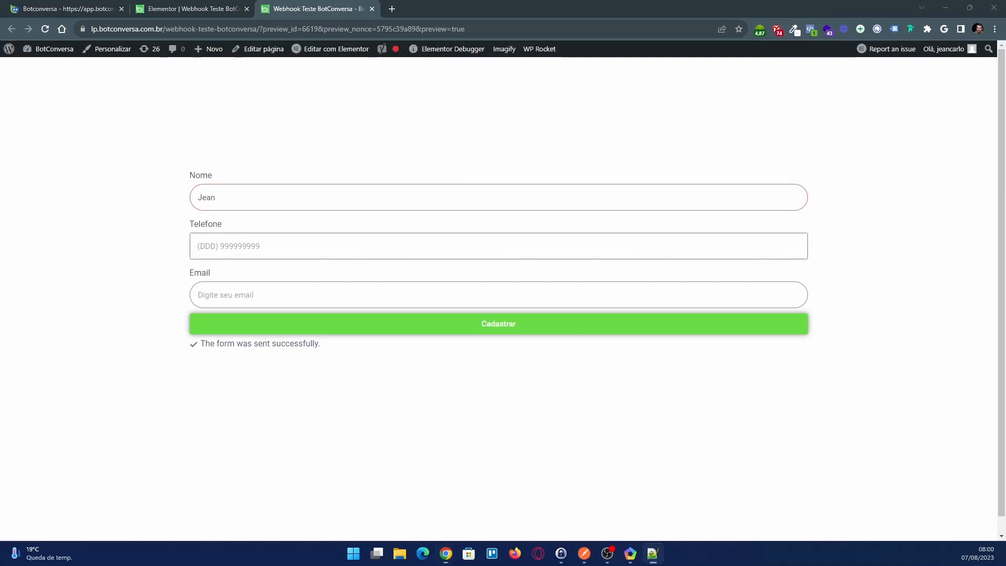
{"action": "left_click", "coordinate": [229, 247]}
{"action": "key", "text": "ctrl+v"}
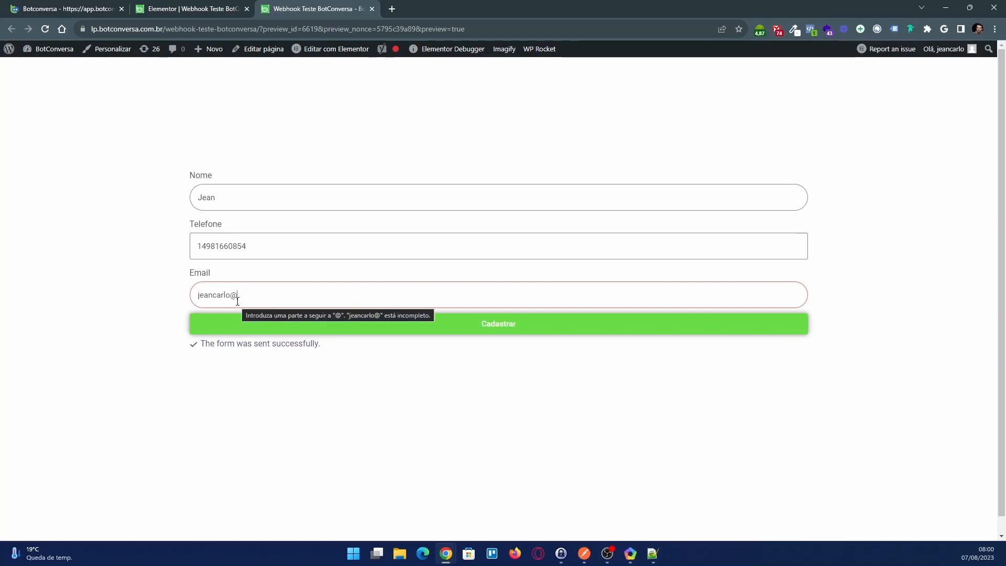
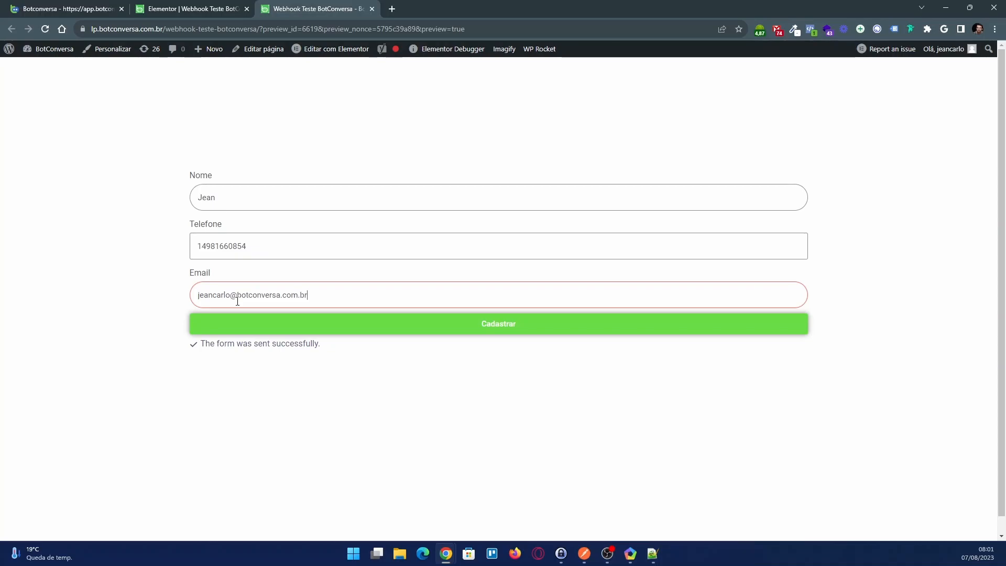
{"action": "left_click", "coordinate": [304, 326]}
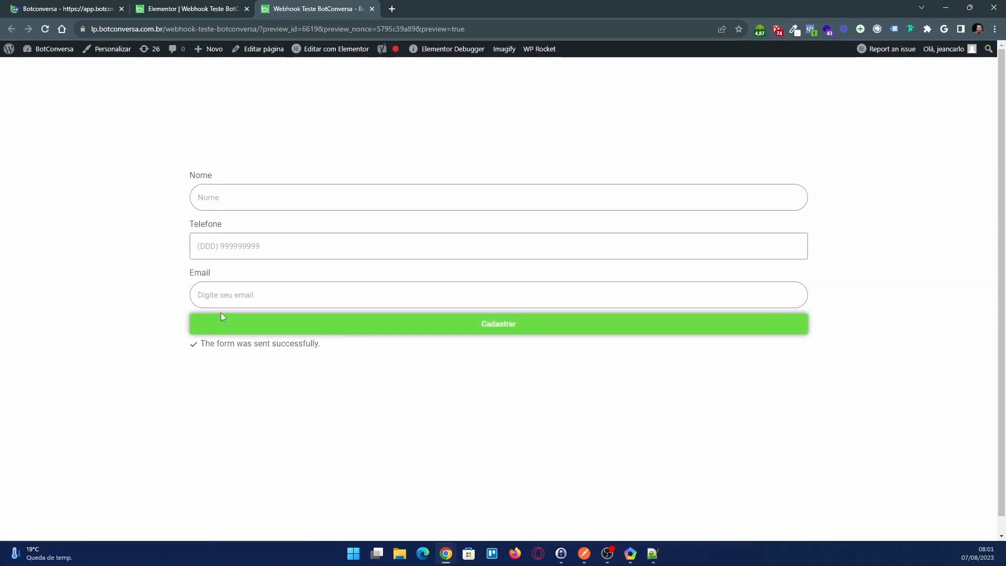
Open the newest contact's live chat and examine the flow message's e-mail and the EmailCadastro custom field
{"action": "left_click", "coordinate": [87, 9]}
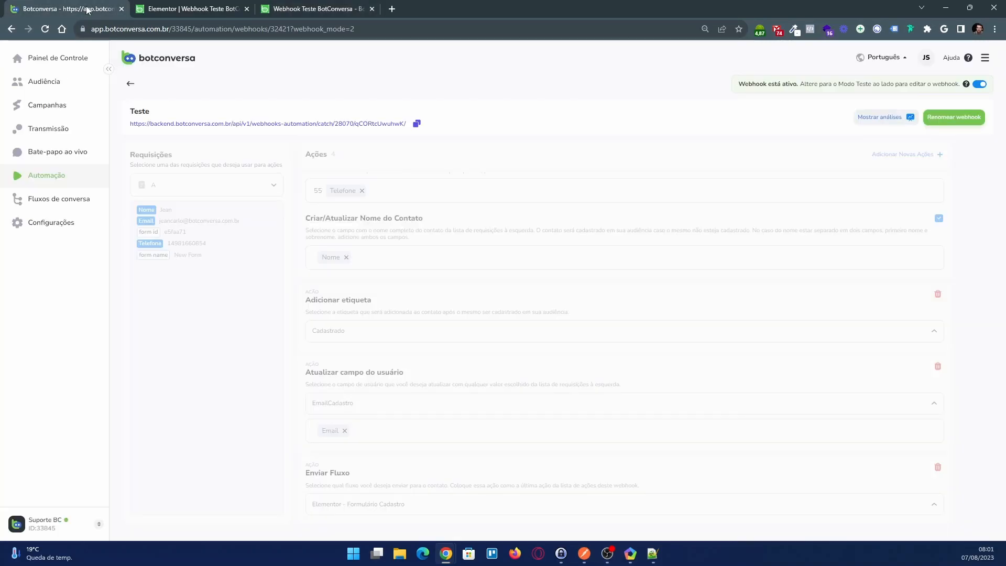
{"action": "left_click", "coordinate": [73, 159]}
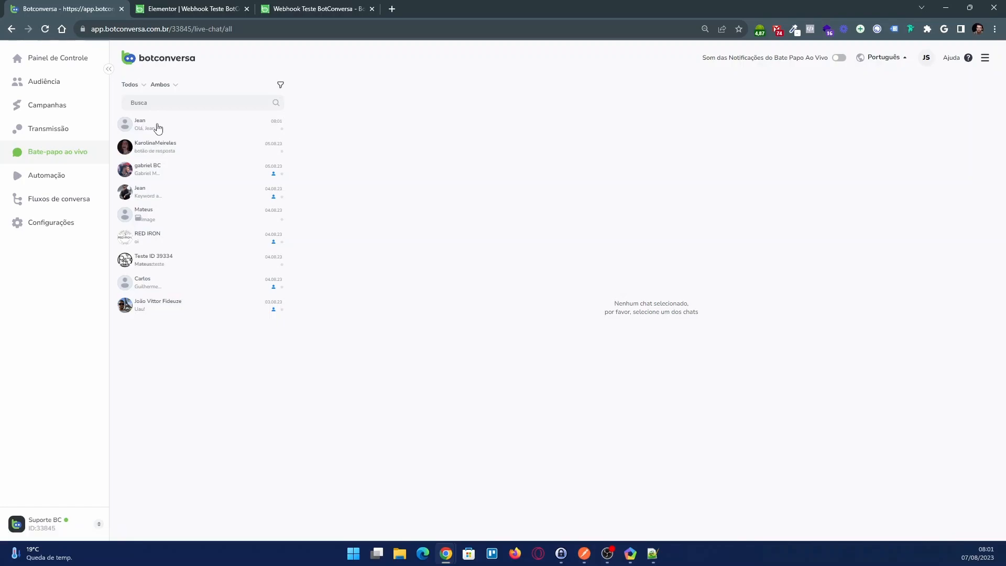
{"action": "left_click", "coordinate": [158, 128]}
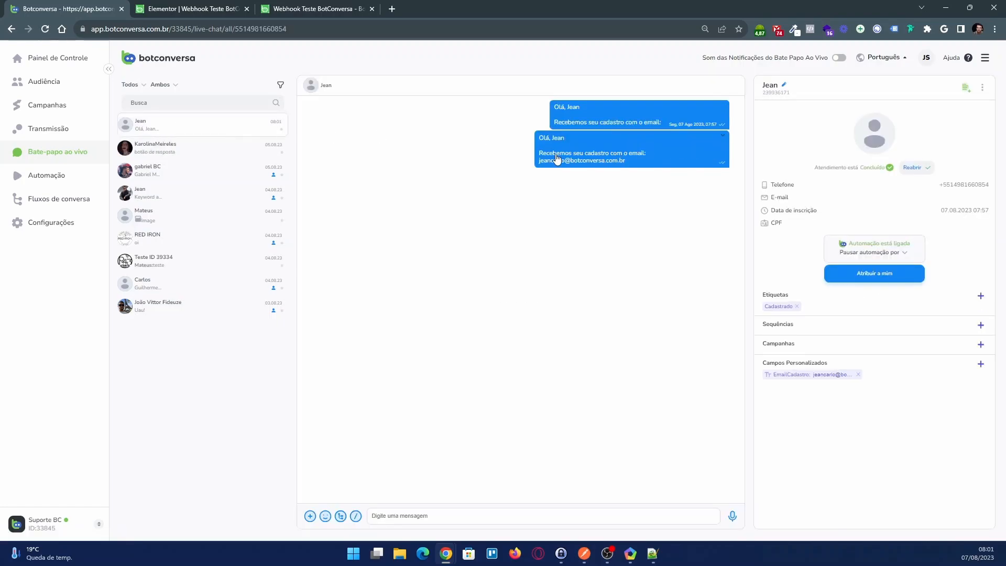
{"action": "left_click_drag", "start_coordinate": [536, 166], "coordinate": [638, 167]}
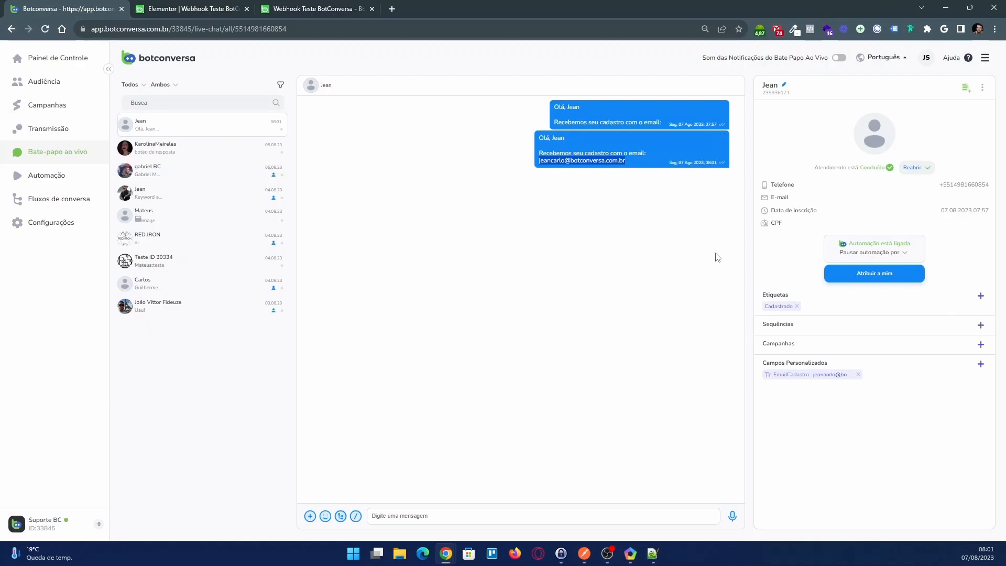
{"action": "left_click", "coordinate": [822, 374]}
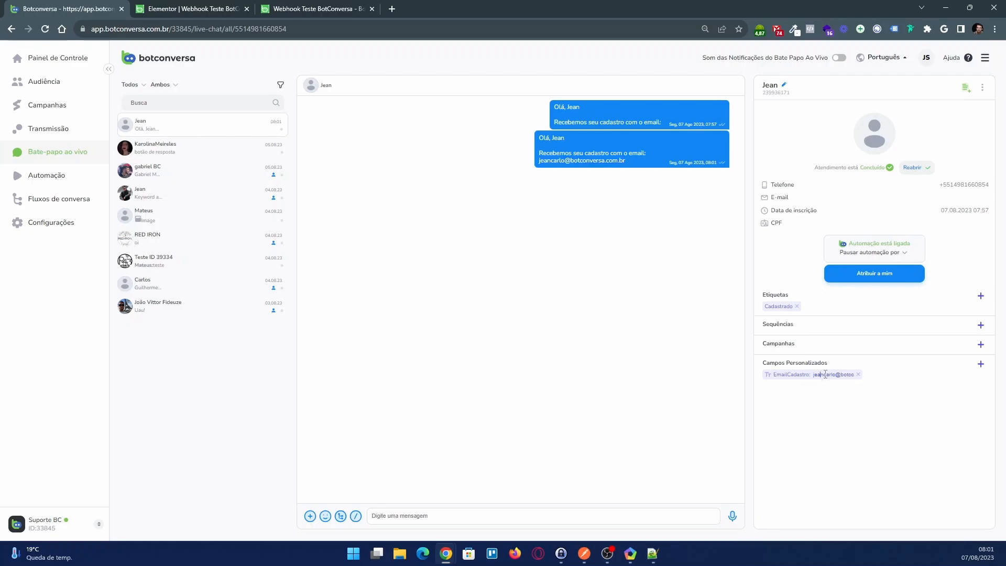
{"action": "triple_click", "coordinate": [820, 376]}
{"action": "double_click", "coordinate": [821, 373]}
Return to the automation webhooks and open the Teste webhook to review its configured actions
{"action": "left_click", "coordinate": [67, 197]}
{"action": "left_click", "coordinate": [63, 176]}
{"action": "left_click", "coordinate": [337, 88]}
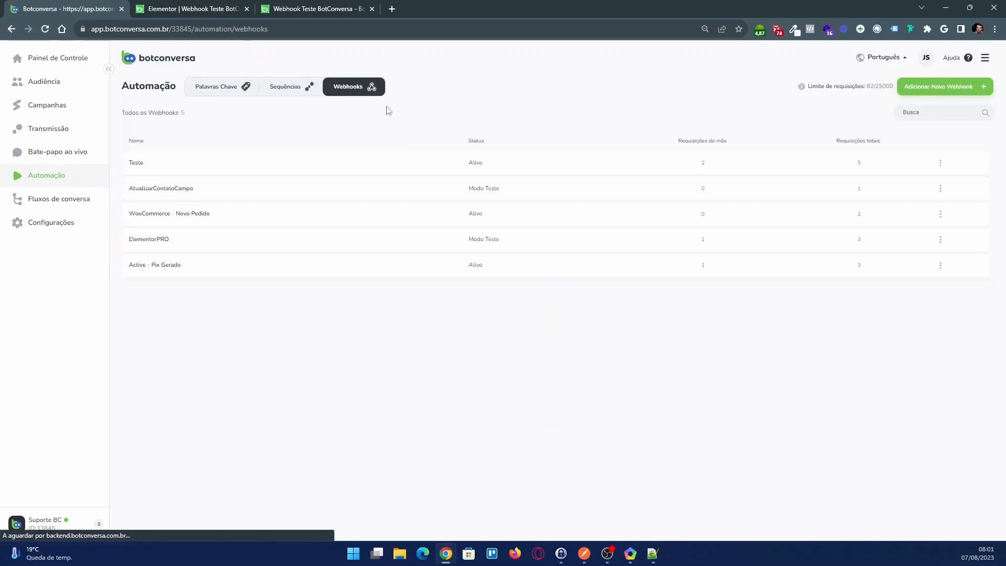
{"action": "left_click", "coordinate": [299, 161]}
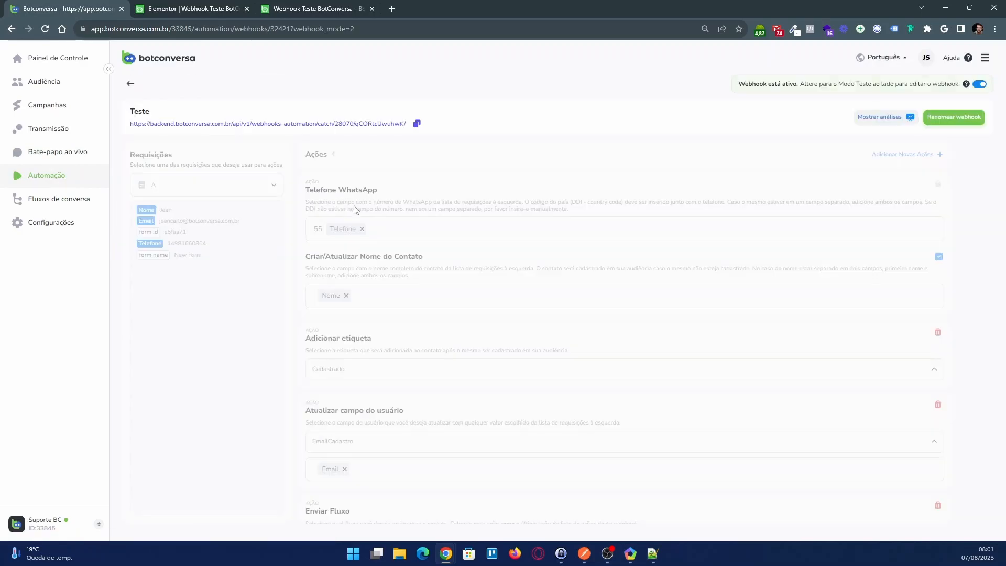